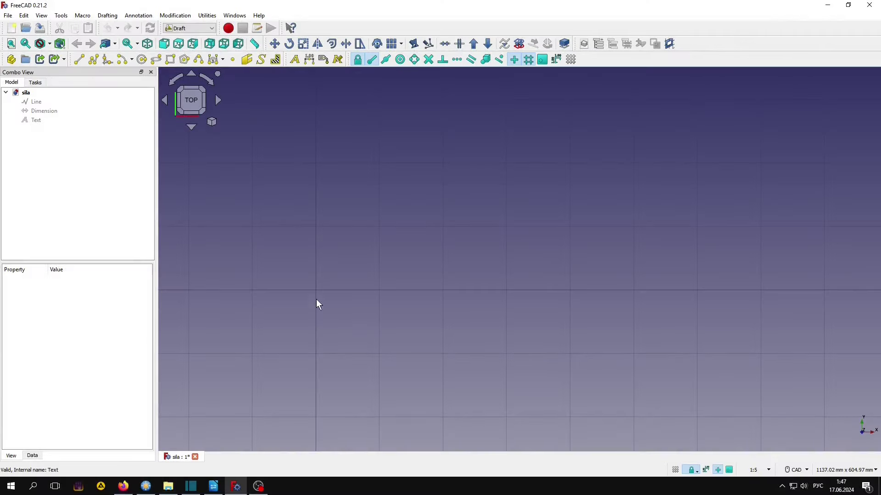
Draw a horizontal Draft line from the grid origin out to the right.
click(79, 59)
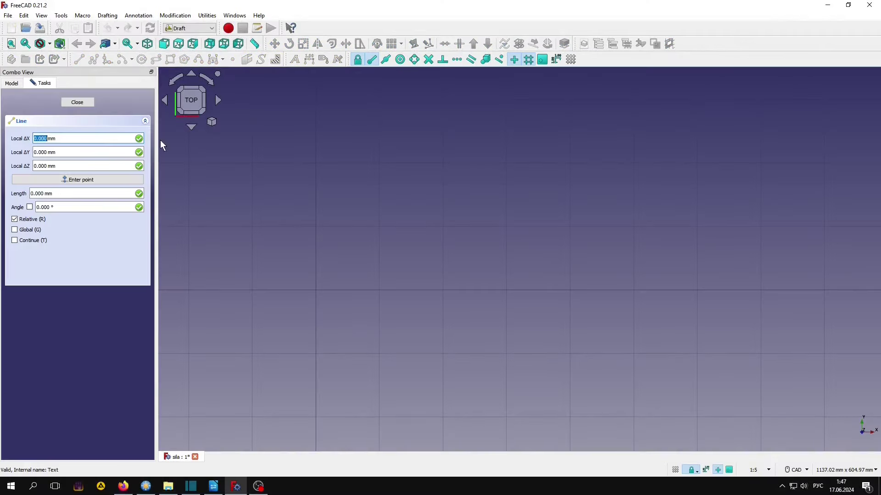
click(316, 290)
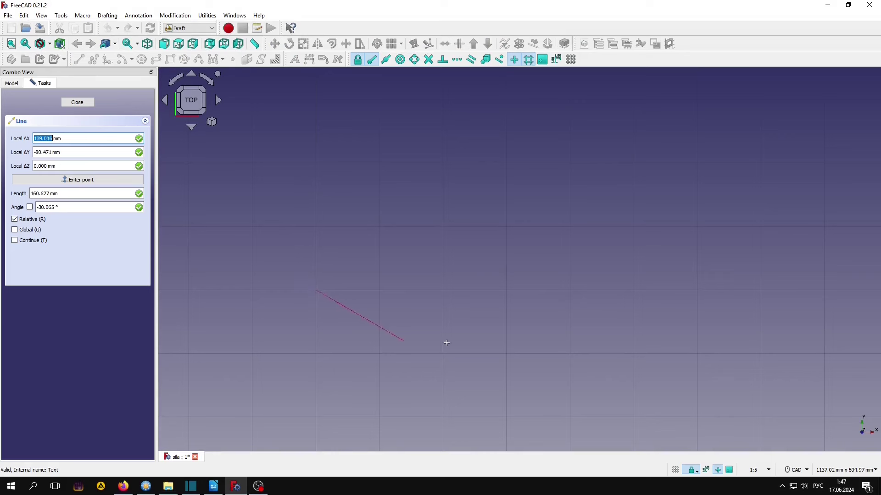
click(634, 290)
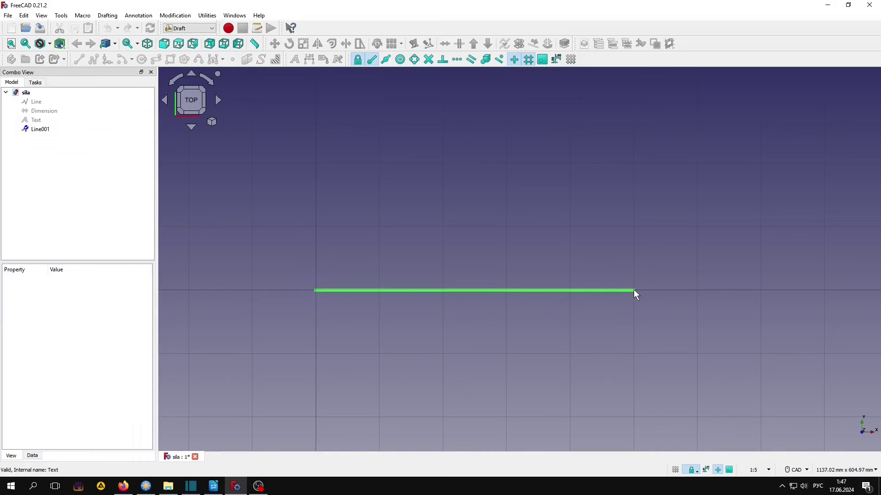
Turn on the new line's end arrow and set its arrow size to 15 mm.
click(633, 290)
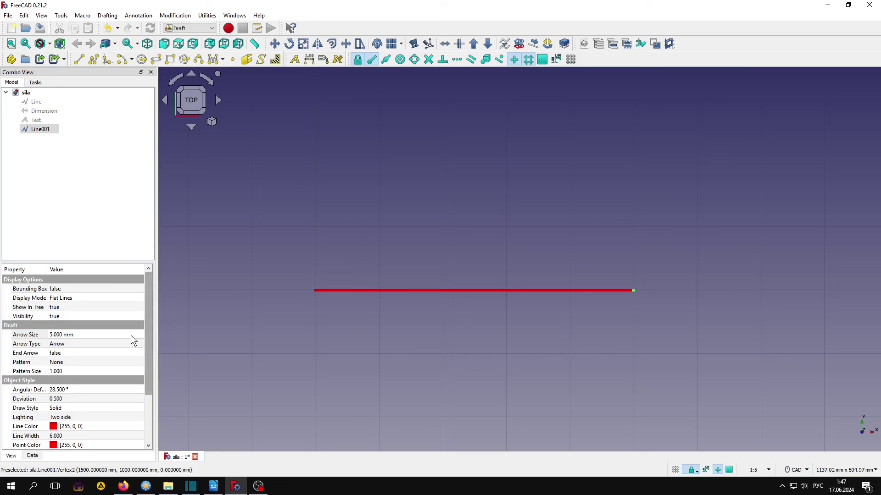
click(73, 352)
click(73, 353)
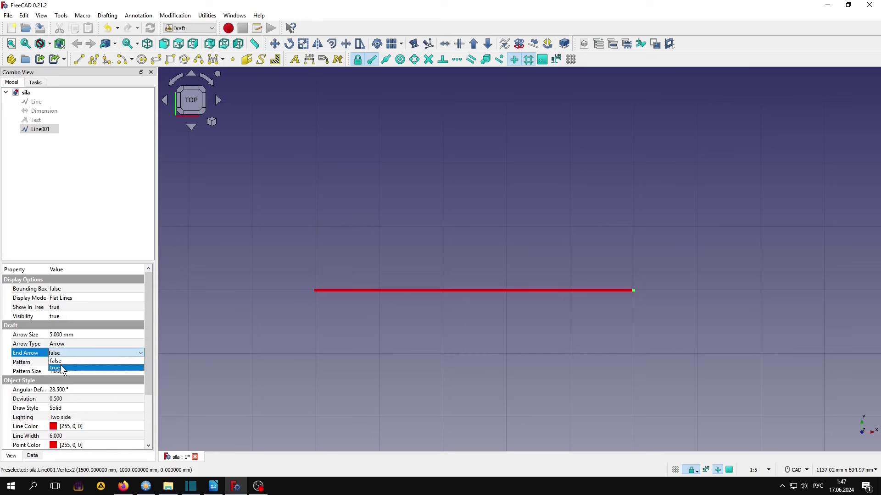
click(57, 368)
click(90, 334)
scroll(90, 334, up, 8)
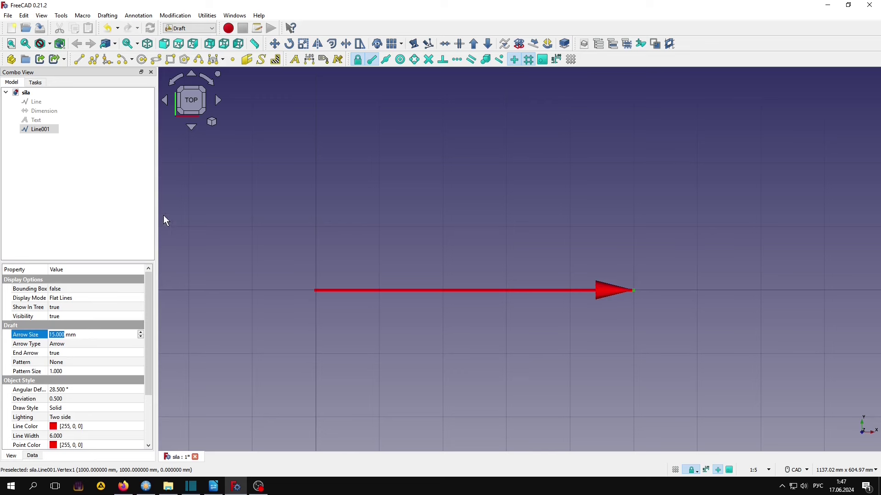
click(45, 111)
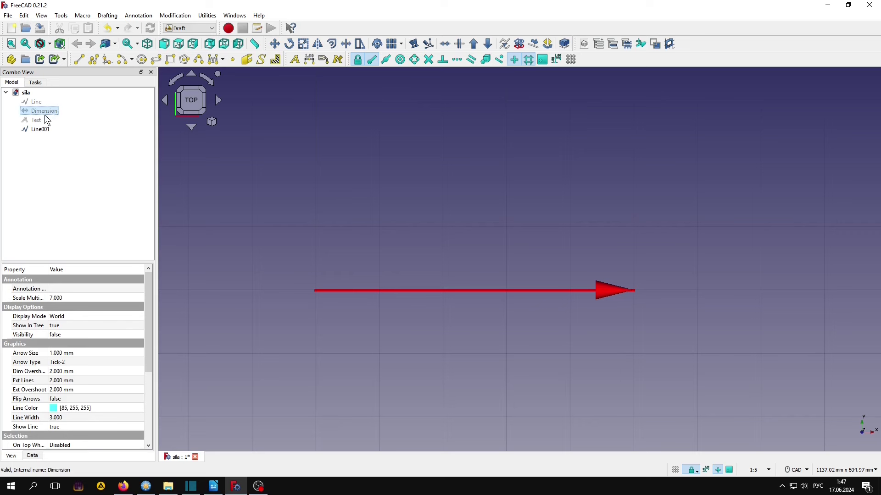
Make the hidden scale note and the 500 dimension visible.
click(48, 120)
key(space)
click(453, 374)
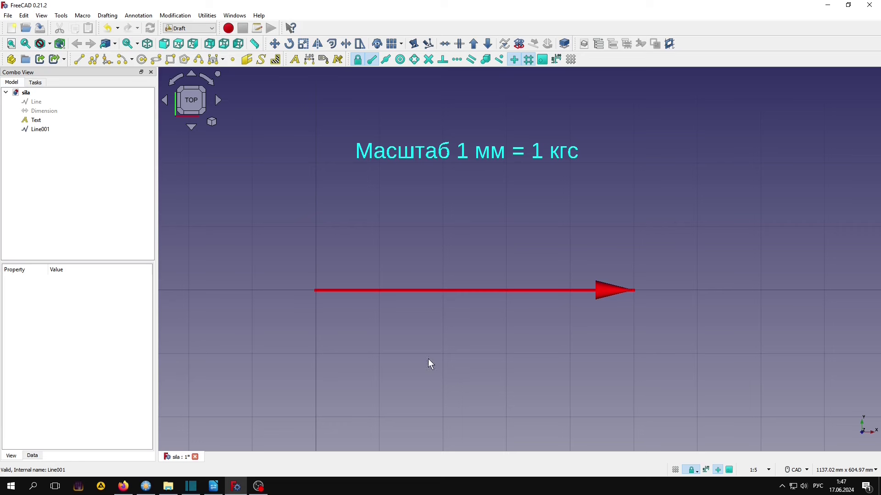
click(44, 110)
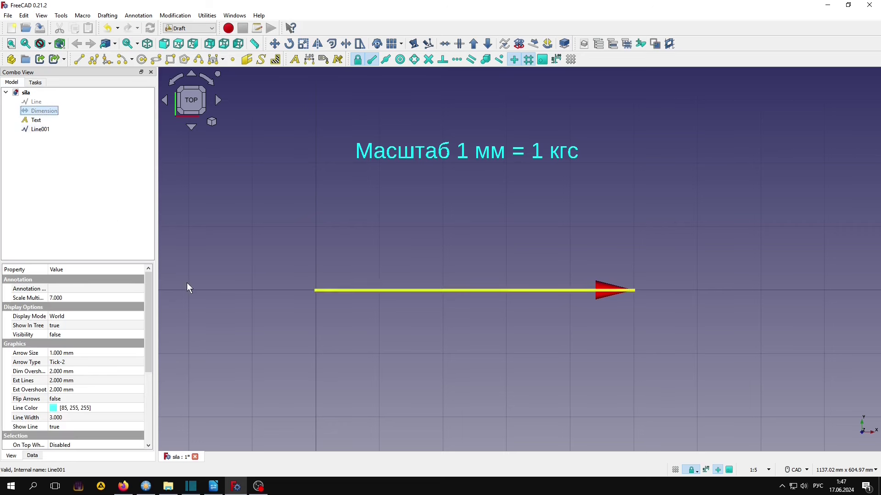
key(space)
click(434, 368)
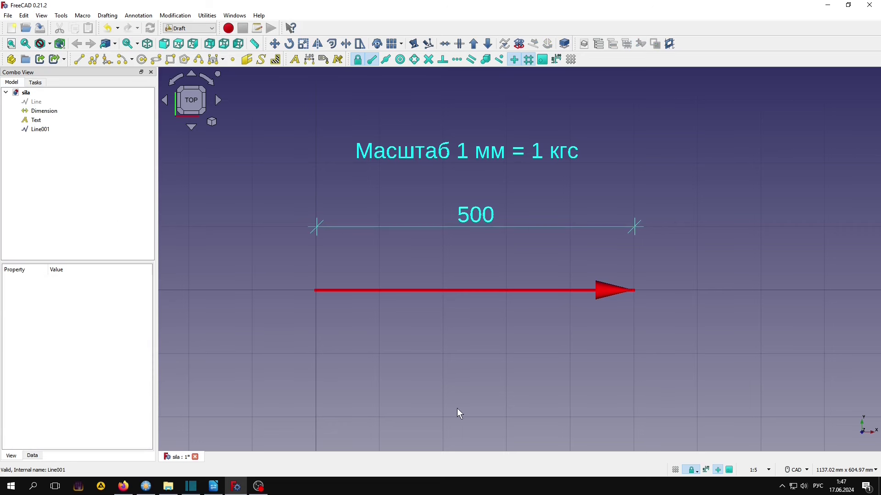
Show the dash-dot line of action, then select the red arrow together with the 500 dimension.
click(36, 101)
key(space)
click(314, 396)
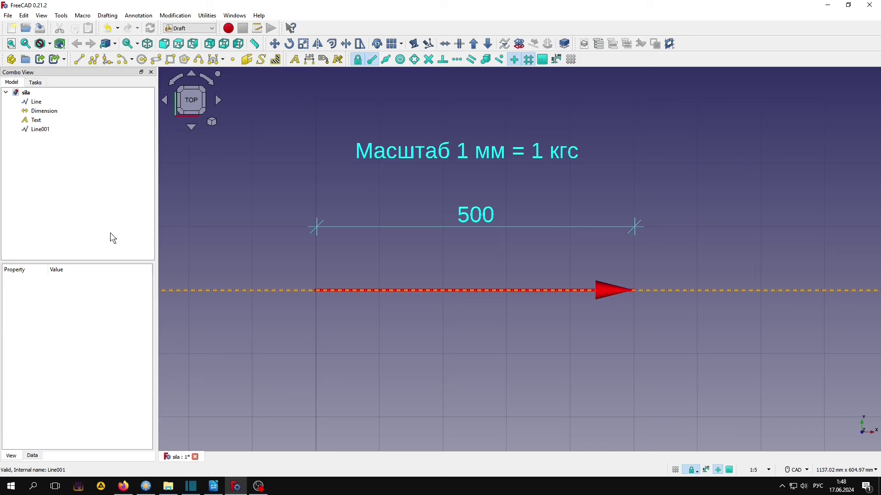
click(39, 129)
ctrl+click(44, 111)
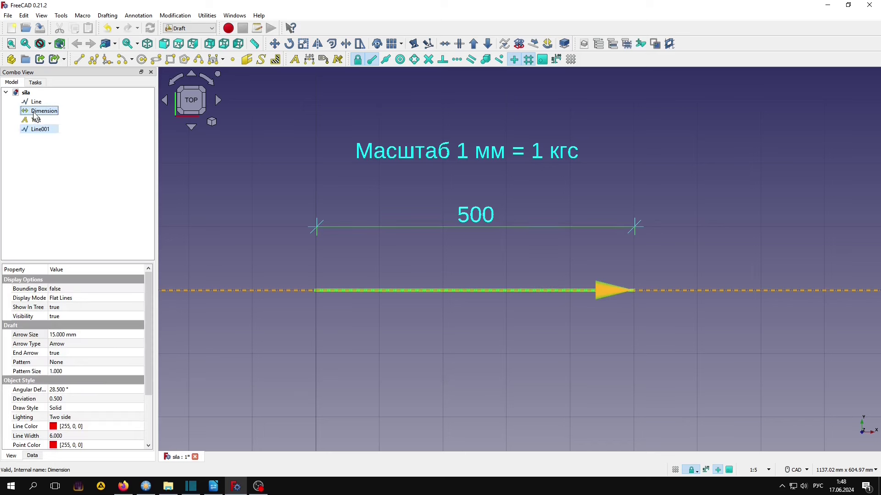
Start moving the red arrow and its 500 dimension from a base point at the origin.
click(274, 44)
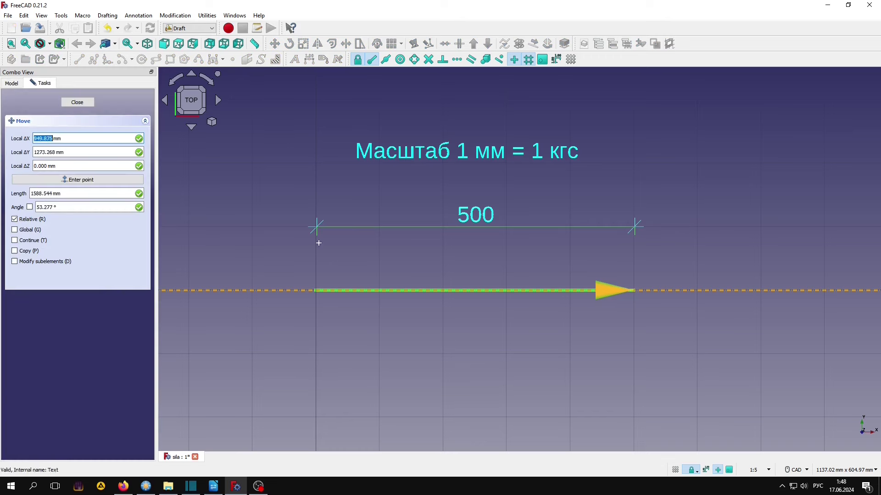
click(316, 354)
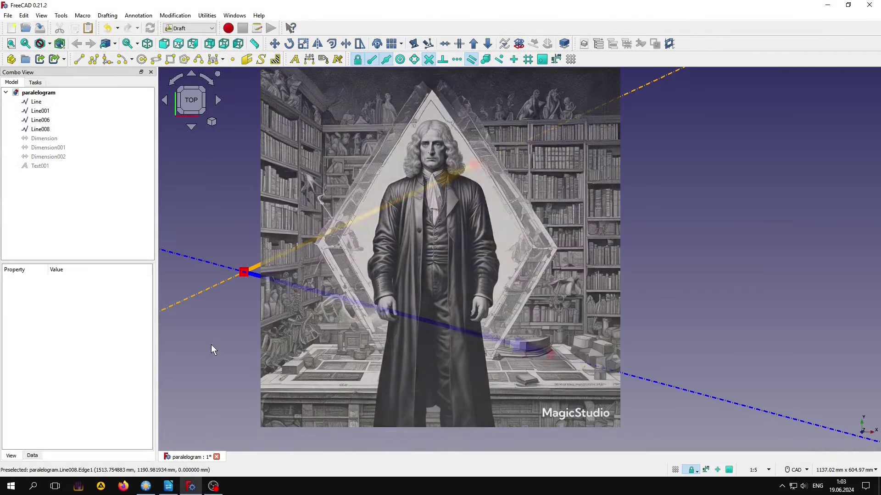
Copy the blue dash-dot line of action so it passes through the orange arrow's tip.
click(205, 267)
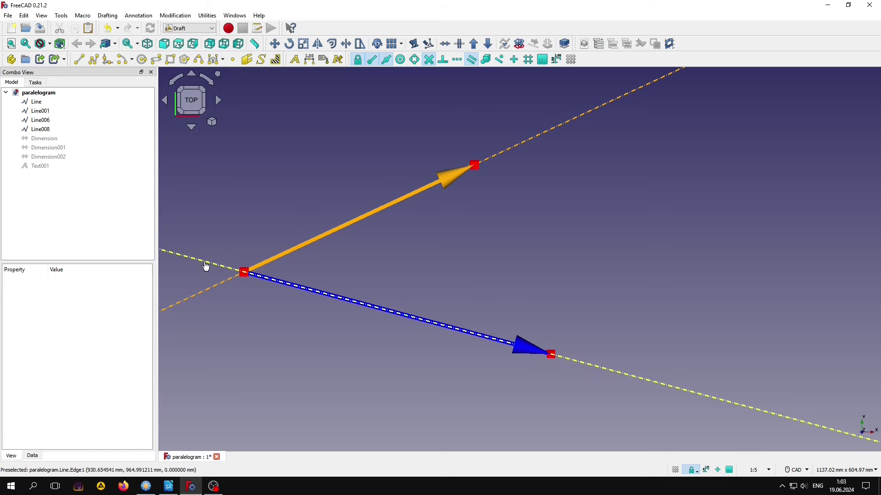
click(274, 44)
click(246, 274)
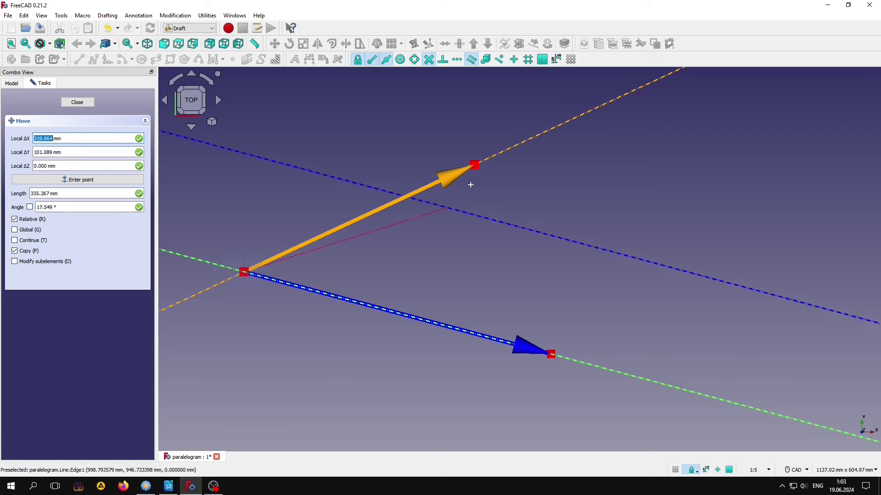
click(474, 164)
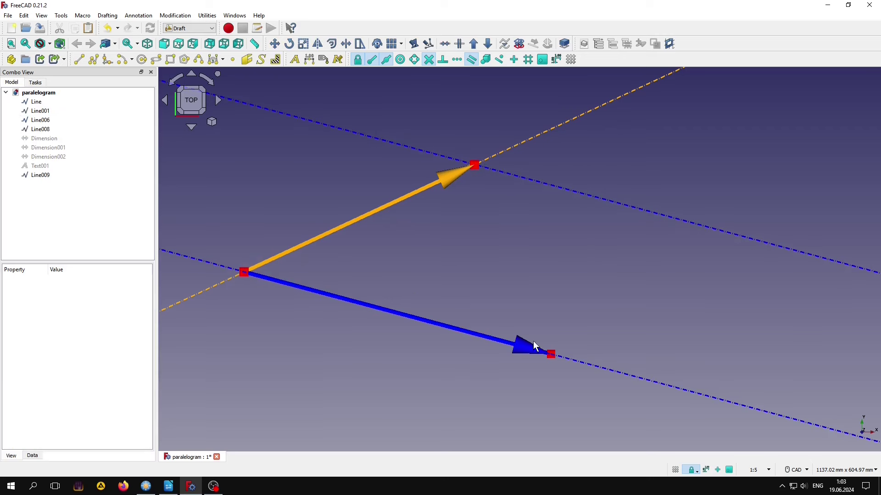
Copy the orange dash-dot line of action so it passes through the blue arrow's tip.
click(533, 137)
click(275, 44)
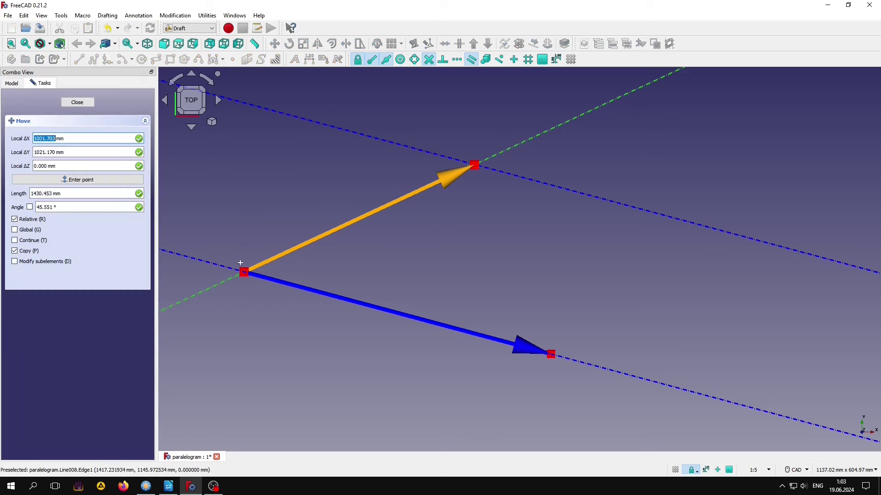
click(245, 273)
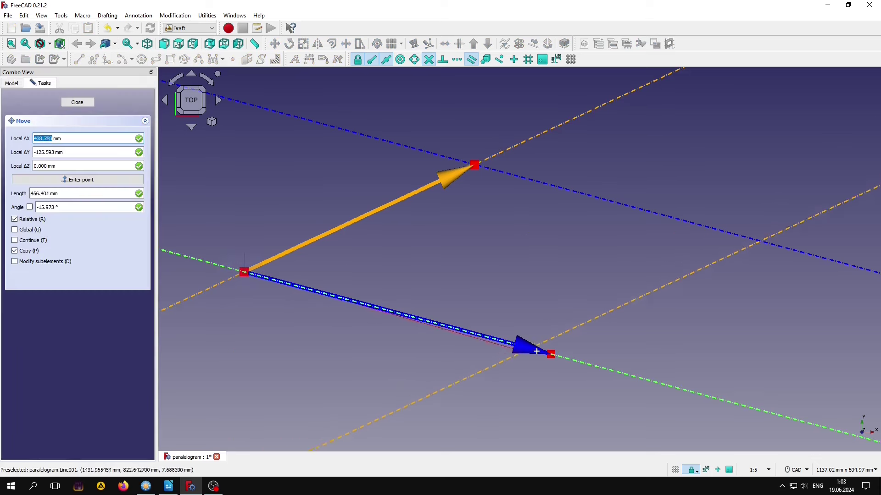
click(550, 355)
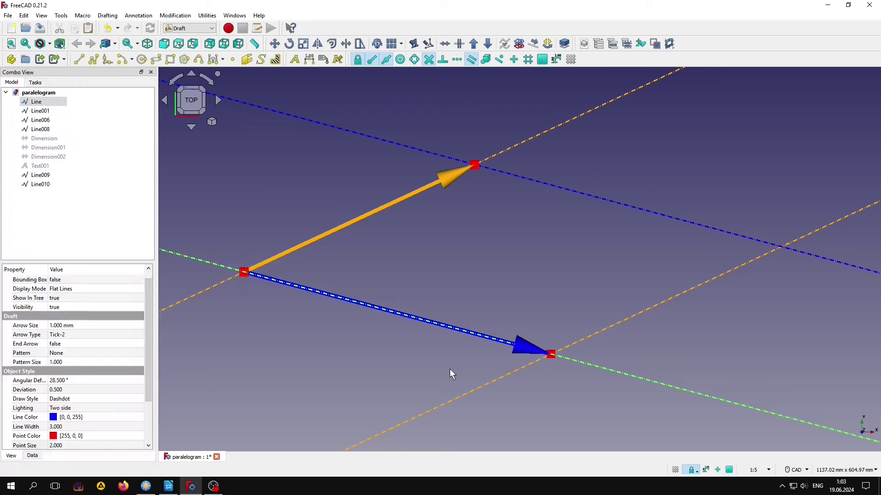
Draw a line from the shared start point to the intersection of the copied parallels.
click(79, 59)
click(245, 272)
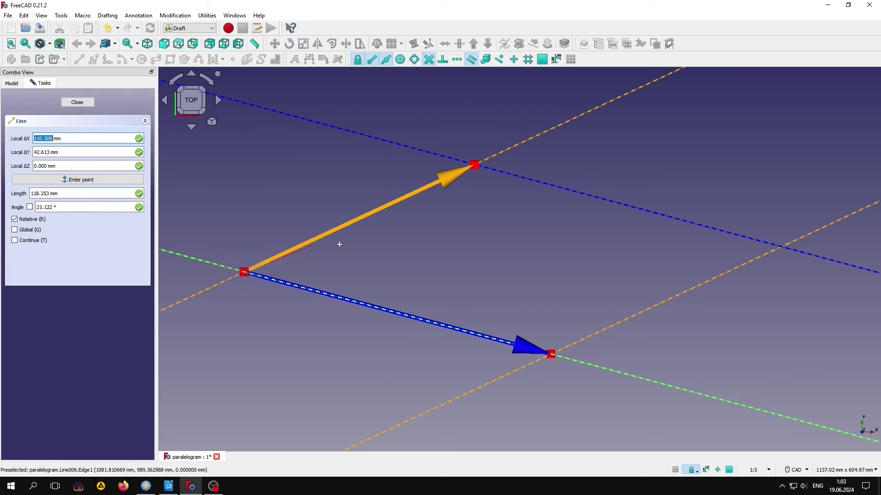
click(778, 245)
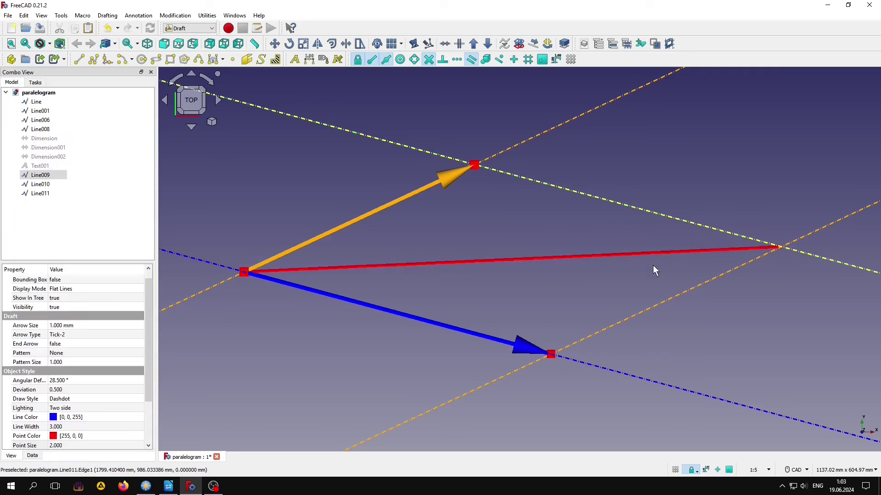
click(539, 278)
Give the resultant line an end arrow with a 15 mm arrow size.
click(535, 258)
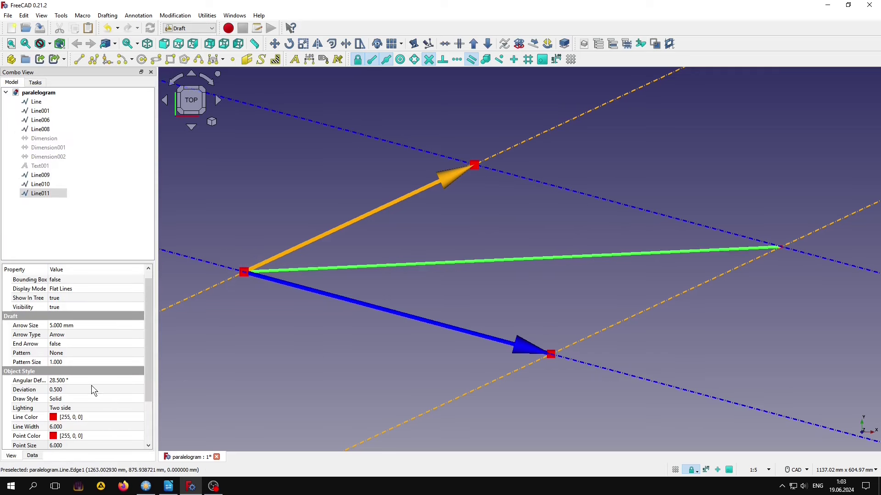
click(84, 343)
click(84, 343)
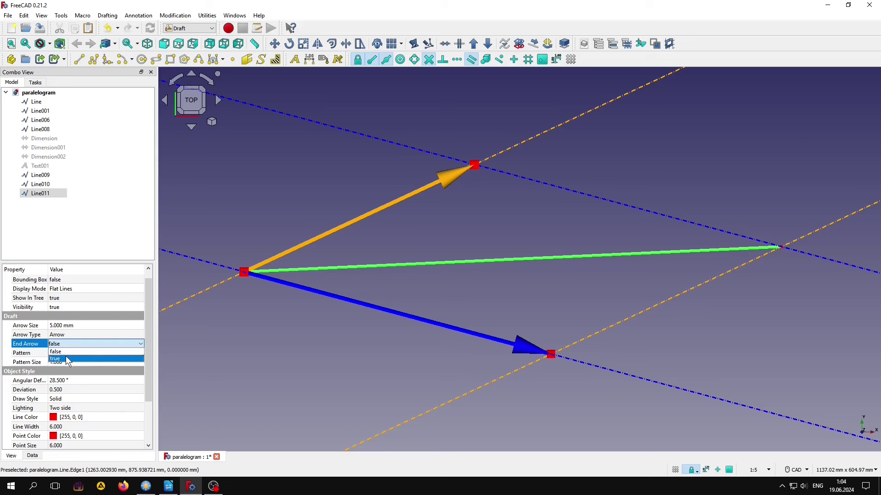
click(65, 356)
click(93, 326)
scroll(92, 326, up, 9)
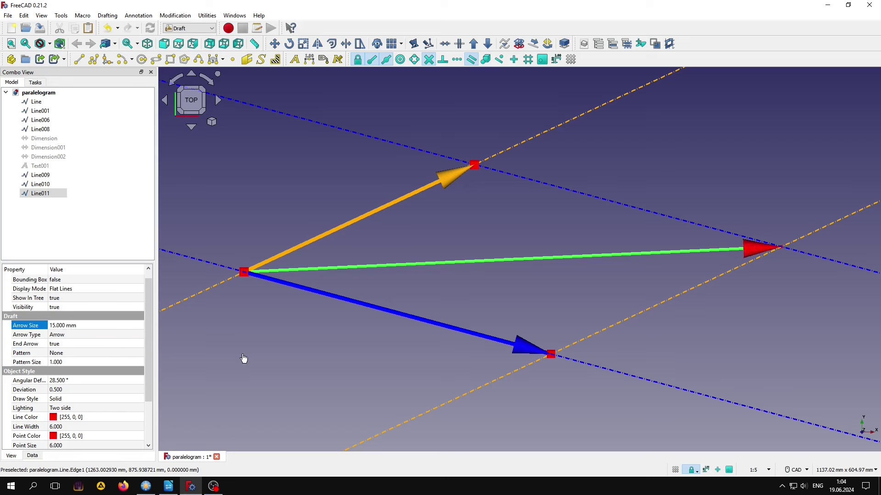
click(264, 390)
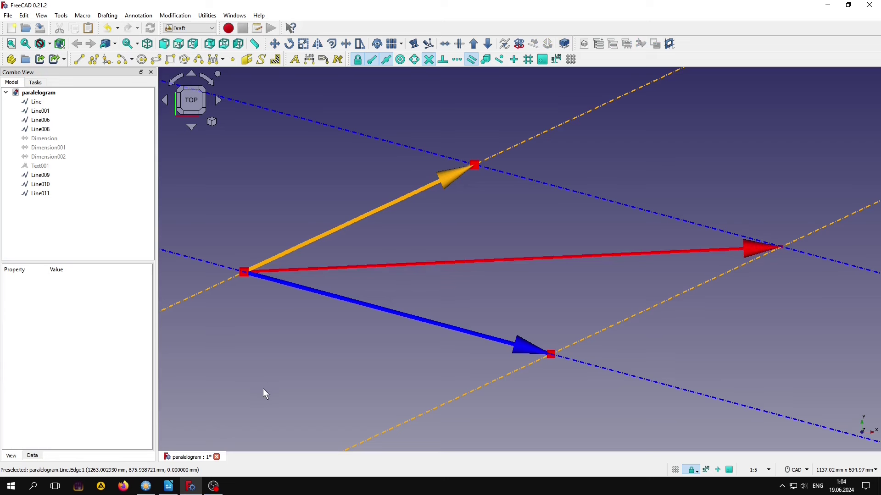
Show the Равнодействующая label and the 400, 500 and 846.415 dimensions.
click(50, 166)
key(space)
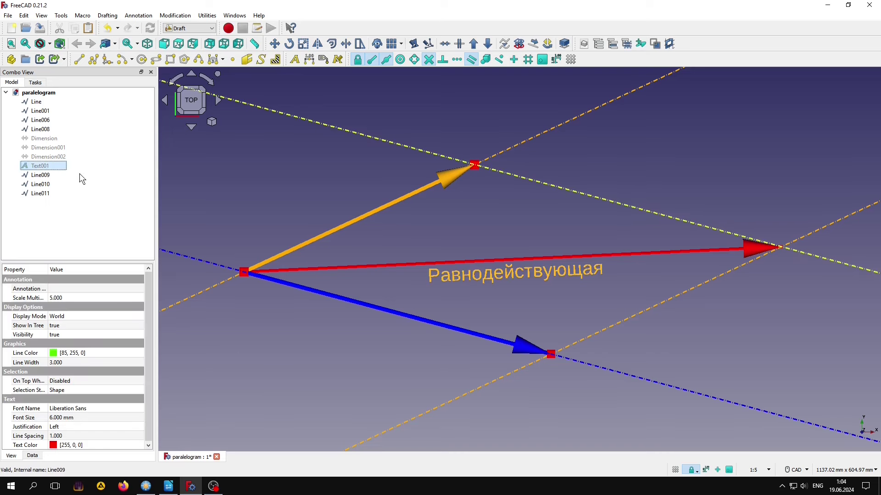
click(48, 156)
key(space)
click(49, 148)
key(space)
click(44, 138)
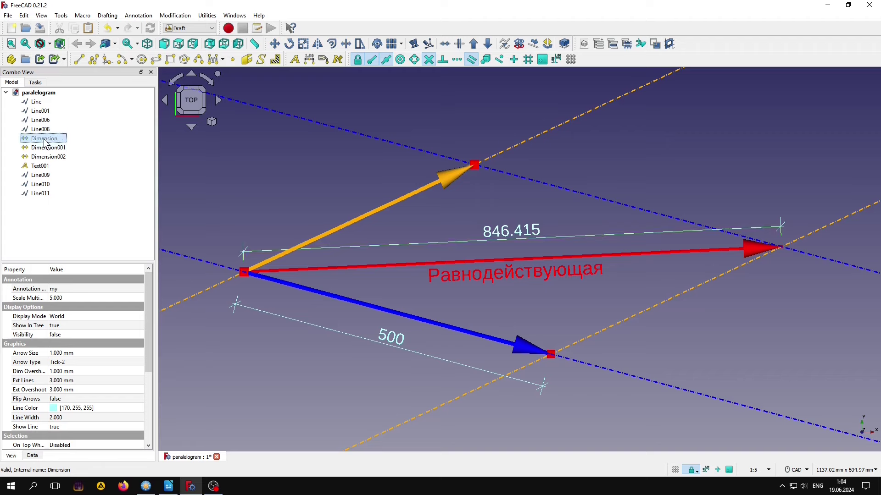
key(space)
click(252, 397)
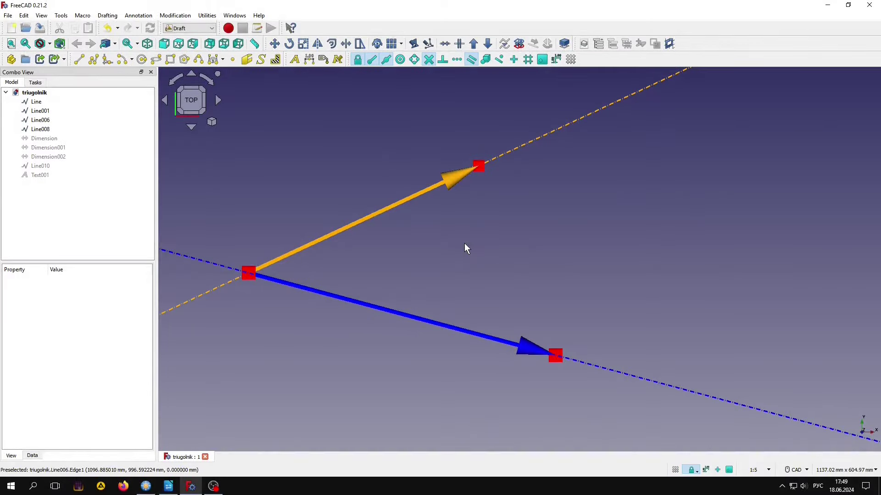
Move the orange force arrow by its start point onto the blue arrow's tip.
click(455, 183)
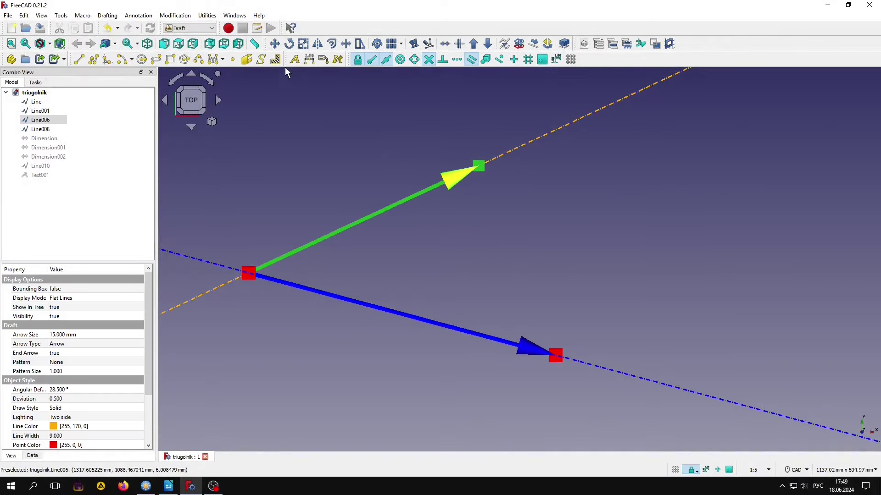
click(275, 44)
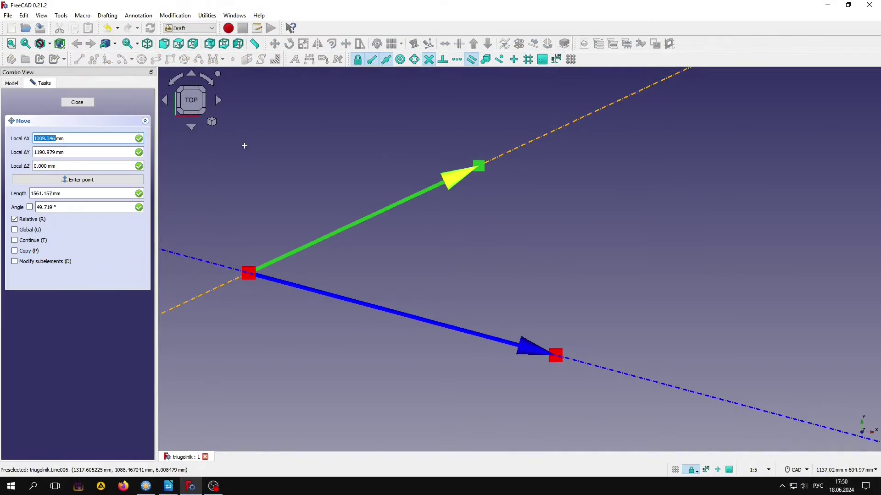
click(260, 268)
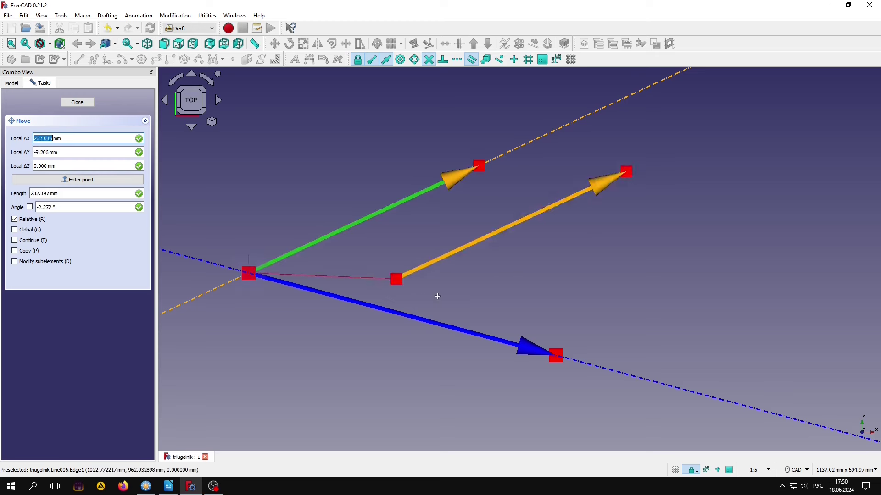
click(546, 355)
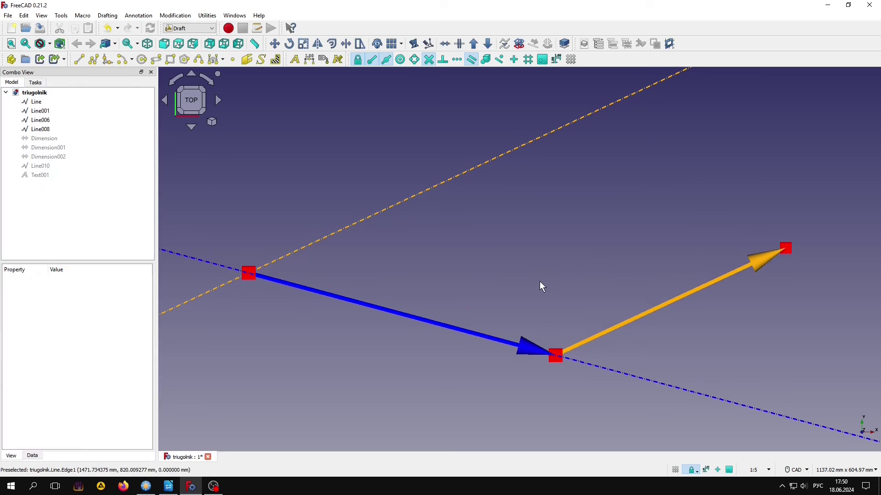
Draw a line from the blue arrow's start to the orange arrow's tip.
click(79, 59)
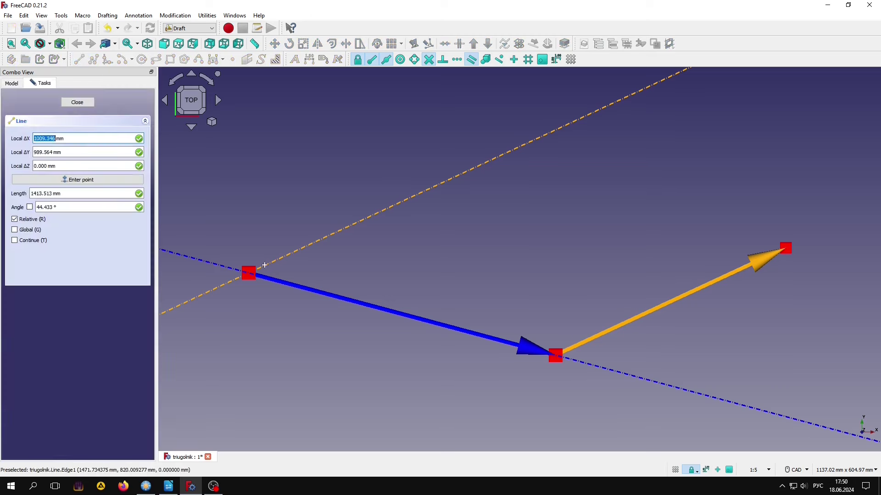
click(262, 276)
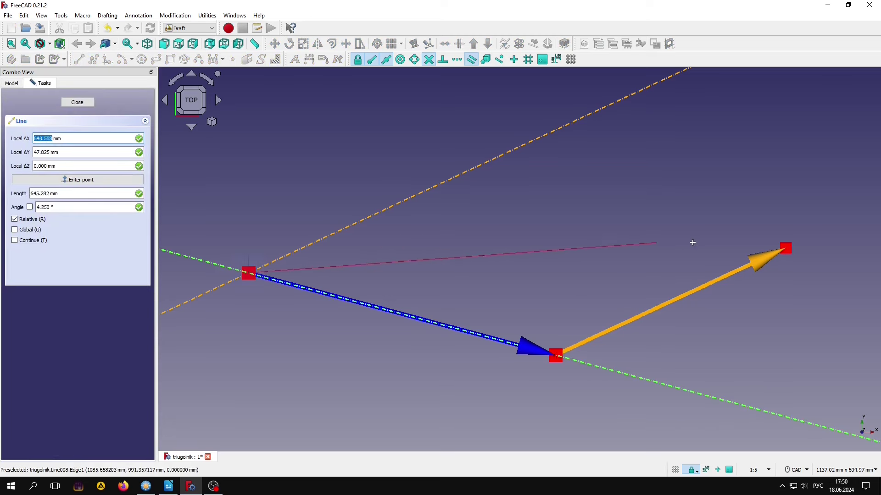
click(784, 249)
Give the closing line an end arrow with a 16 mm arrow size.
click(513, 261)
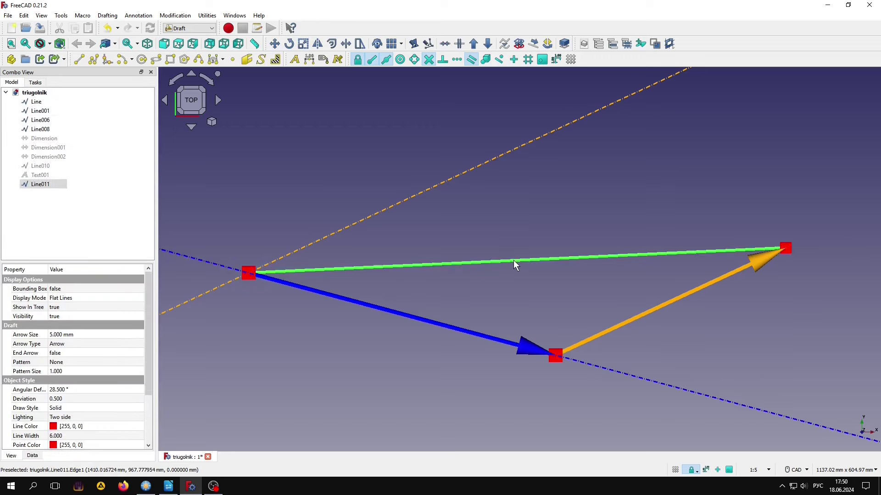
click(84, 353)
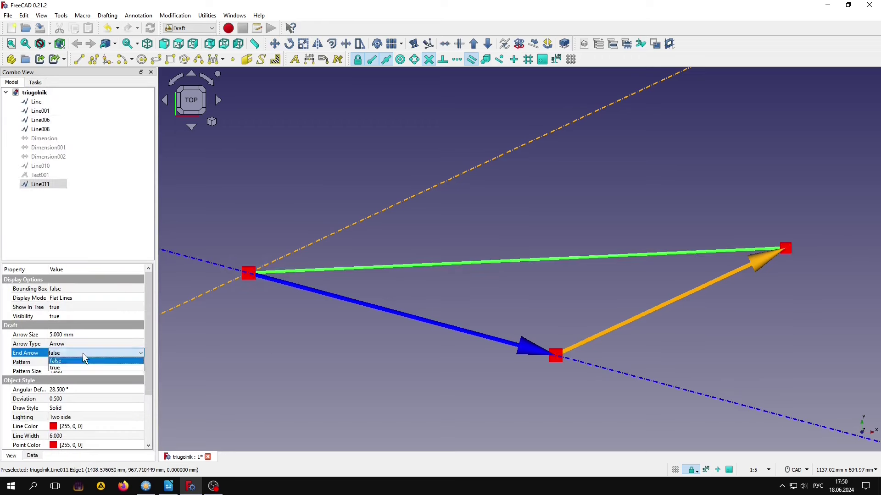
click(67, 364)
click(97, 333)
scroll(97, 333, up, 2)
scroll(97, 332, up, 9)
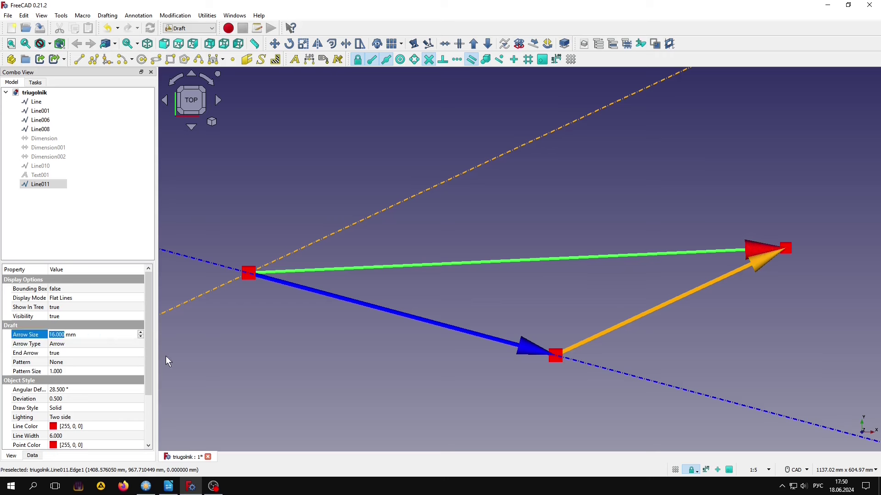
click(311, 367)
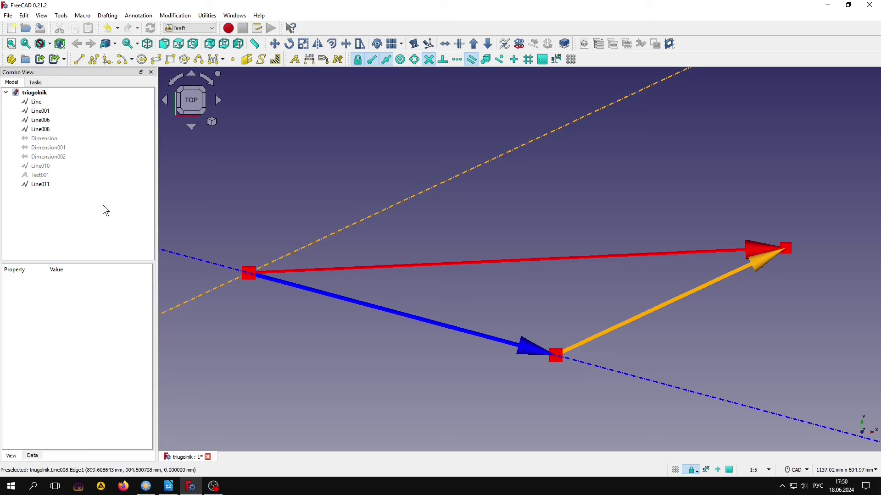
Make the Равнодействующая label and the dashed resultant line visible.
click(46, 176)
key(space)
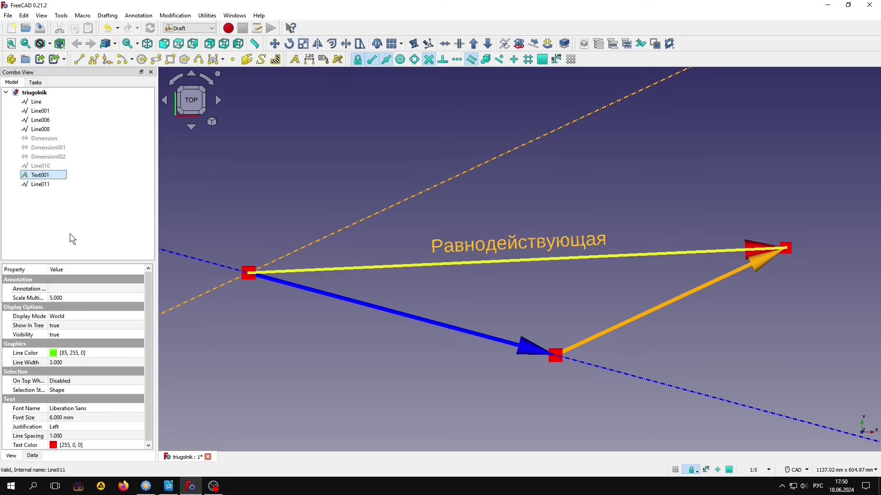
click(267, 378)
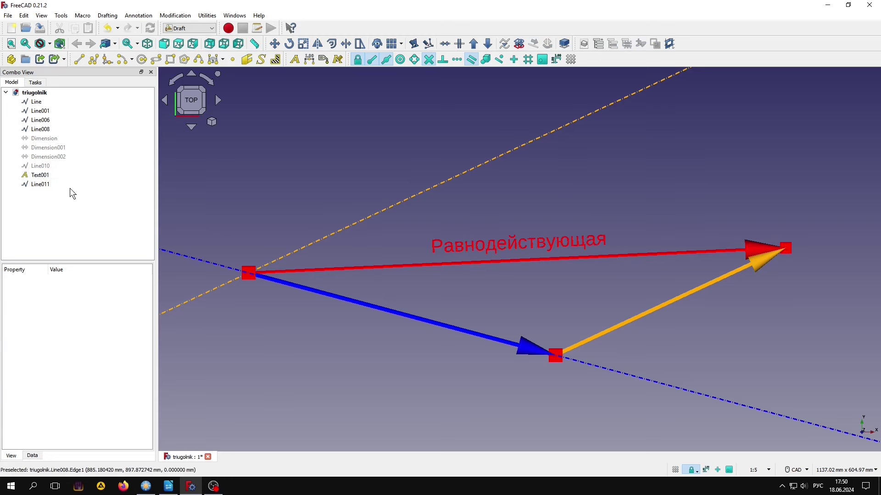
click(40, 165)
key(space)
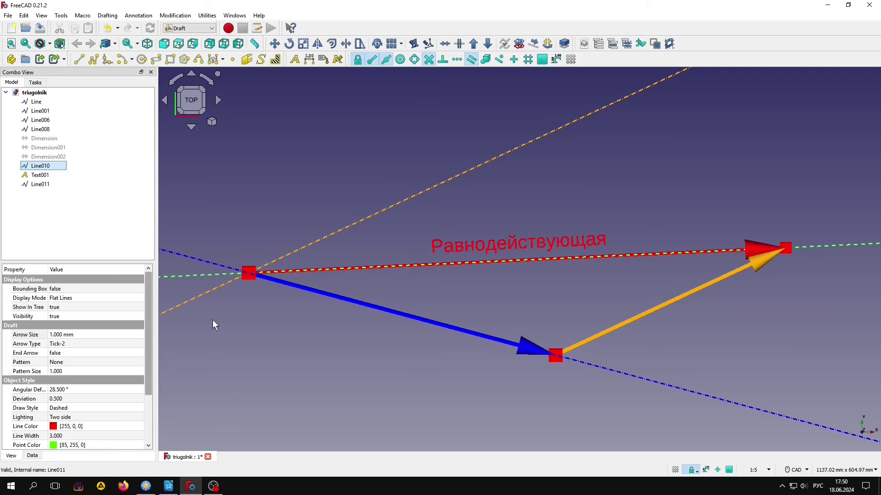
click(310, 382)
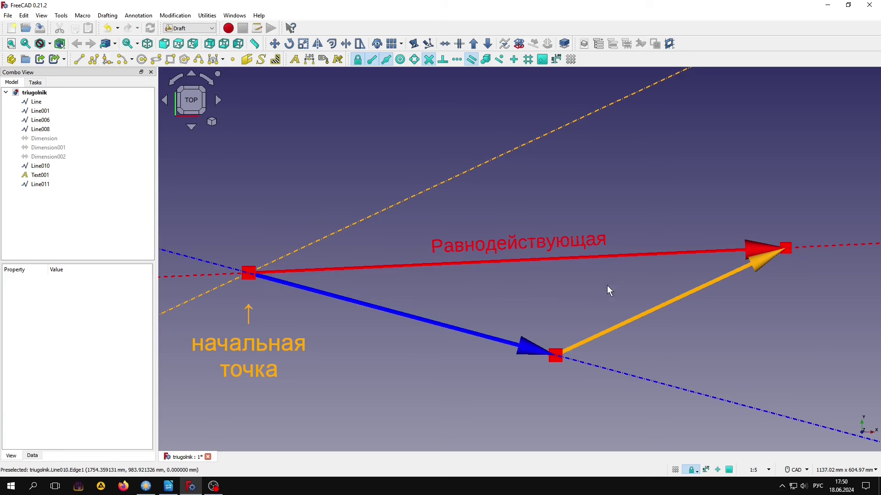
Show the hidden 500, 400 and 846.415 dimensions.
click(59, 157)
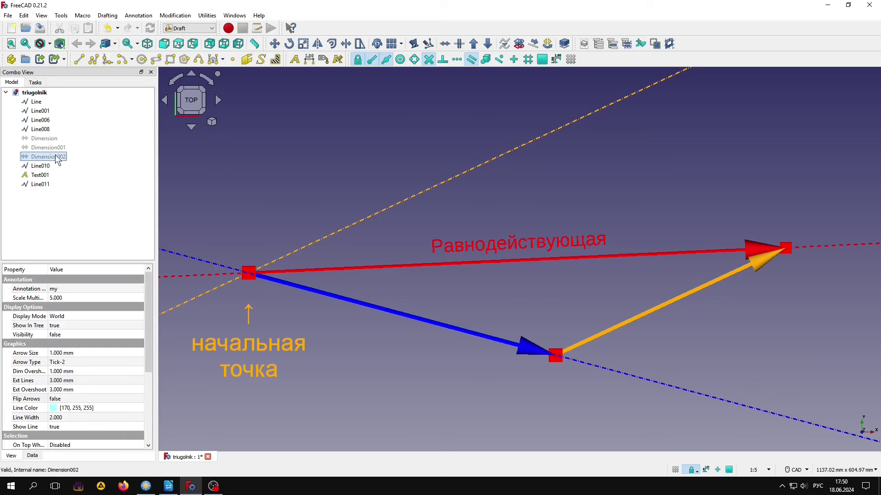
key(space)
click(49, 146)
key(space)
click(45, 138)
key(space)
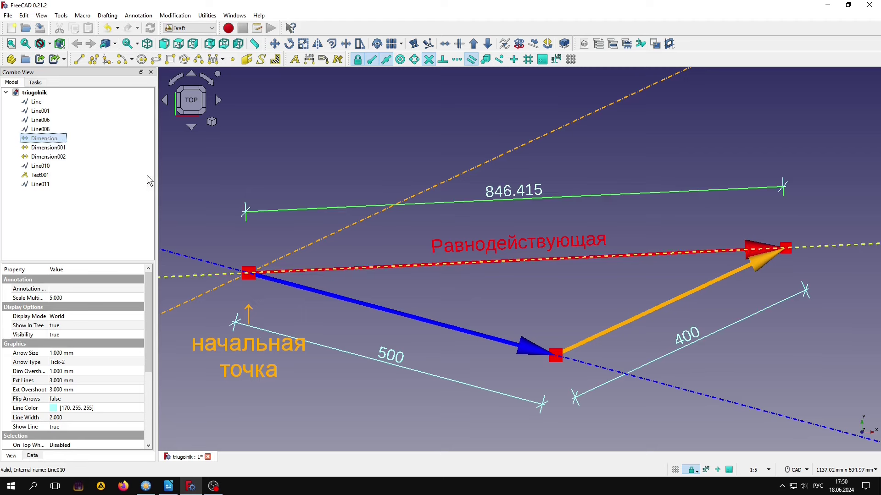
click(284, 176)
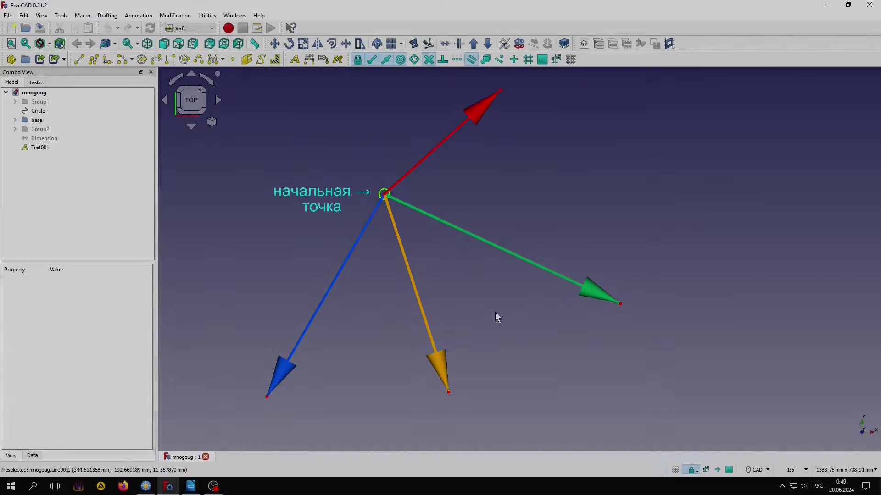
Copy the red arrow to the second начальная точка and the green arrow onto its tip.
scroll(493, 313, down, 3)
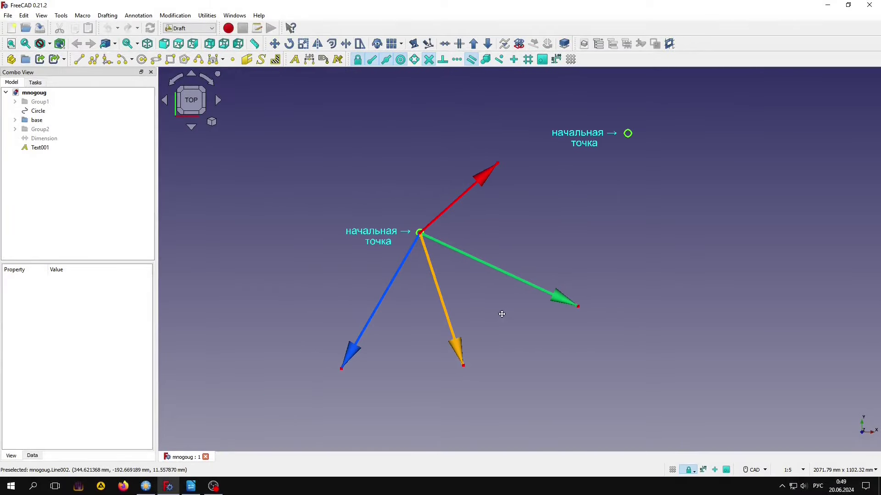
middle_drag(493, 313, 406, 318)
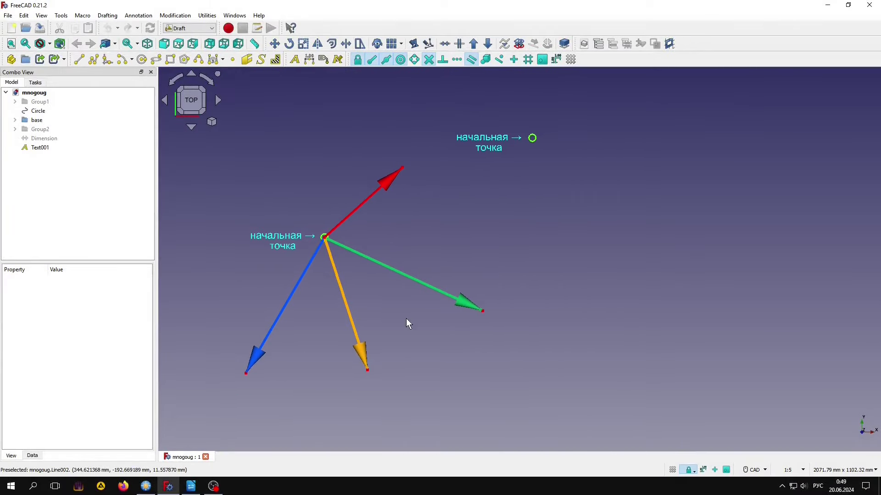
click(359, 213)
click(274, 44)
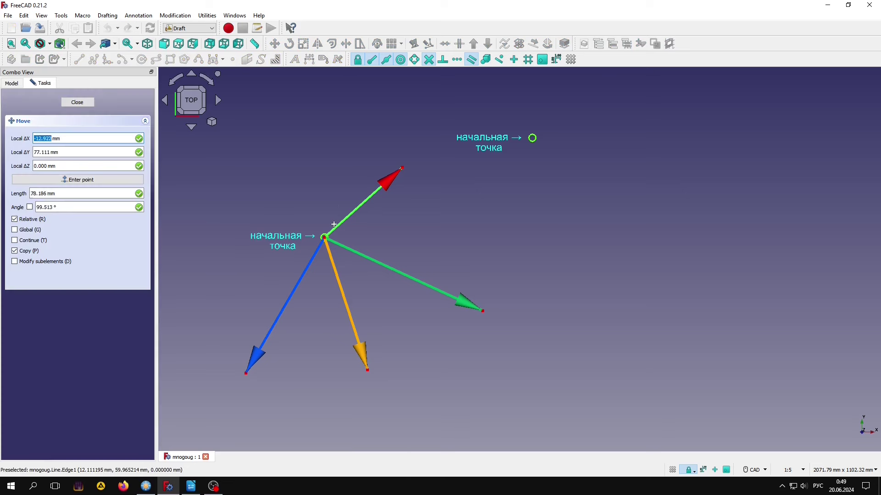
click(325, 237)
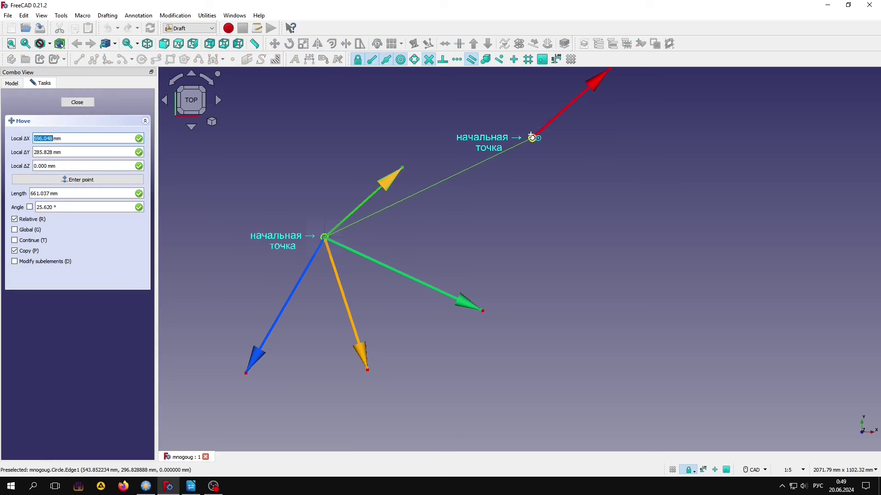
click(532, 137)
middle_drag(532, 161, 528, 188)
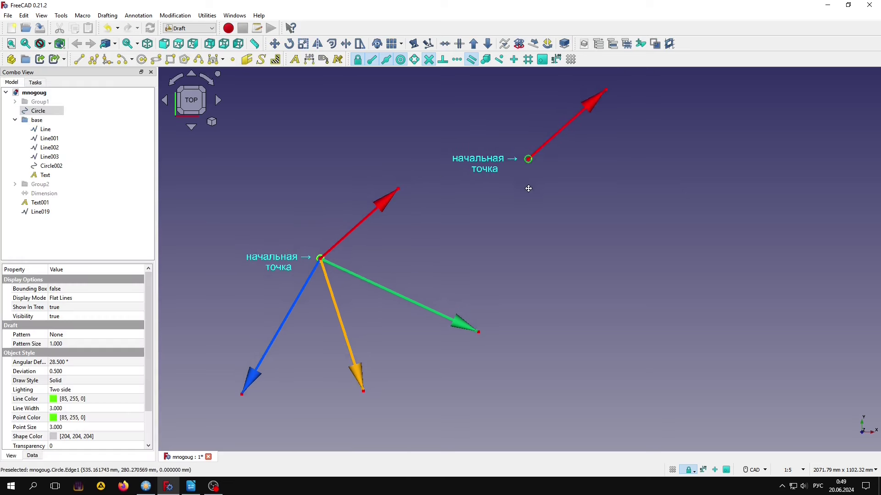
click(396, 291)
key(m)
key(v)
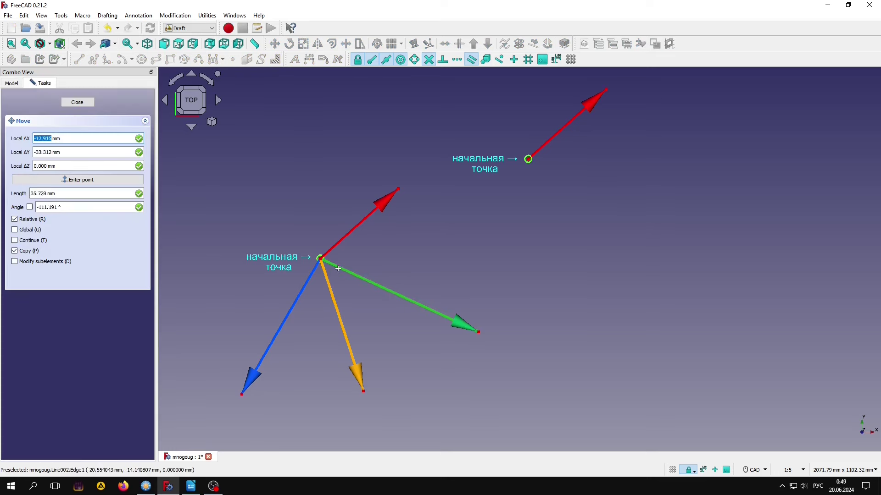
click(320, 259)
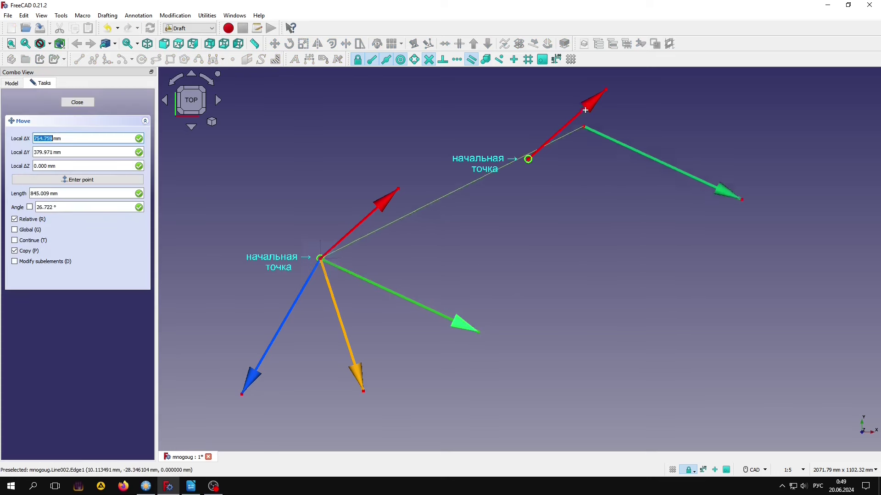
click(605, 90)
Copy the orange arrow onto the green copy's tip, then the blue arrow onto the orange copy's tip.
click(341, 322)
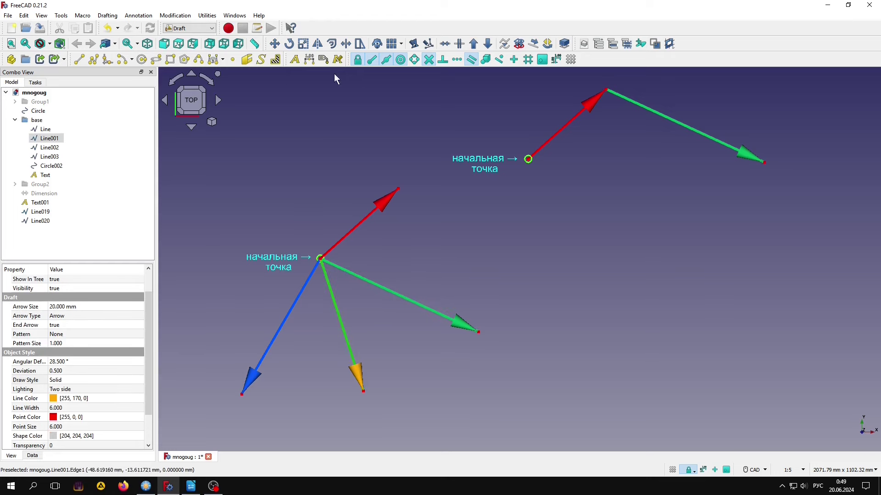
click(275, 44)
click(327, 278)
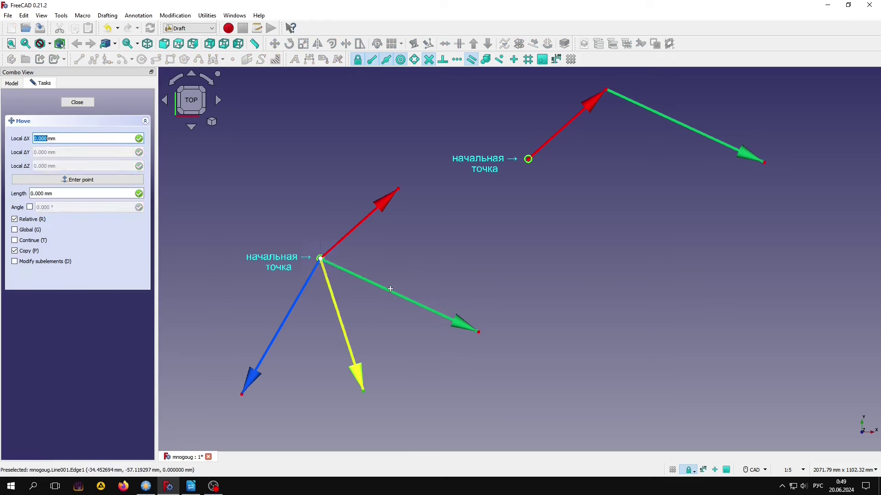
click(764, 162)
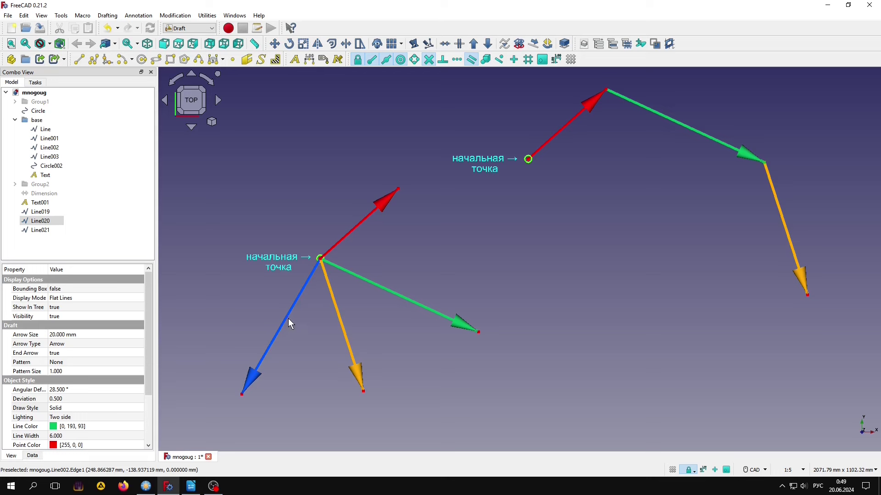
click(288, 319)
click(274, 44)
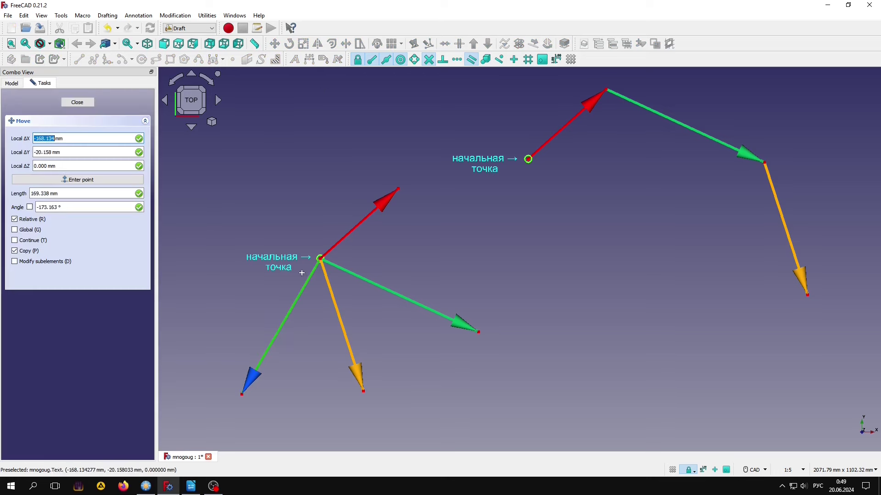
click(319, 259)
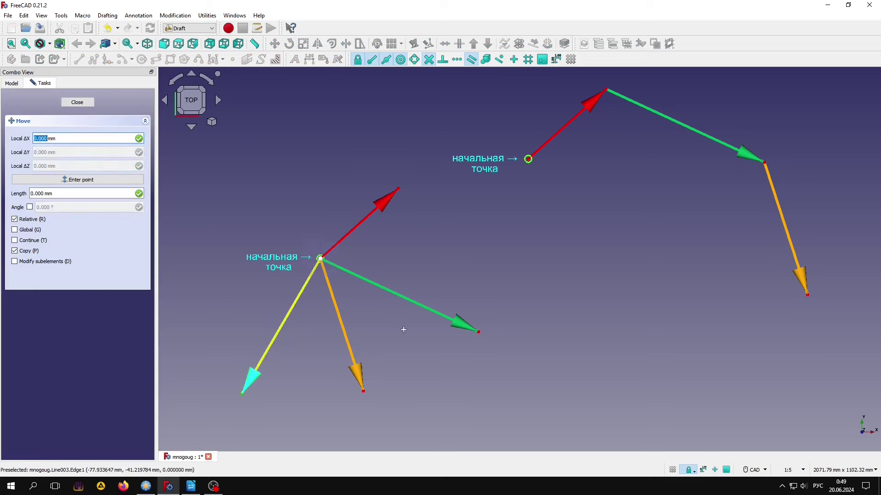
click(808, 295)
click(627, 318)
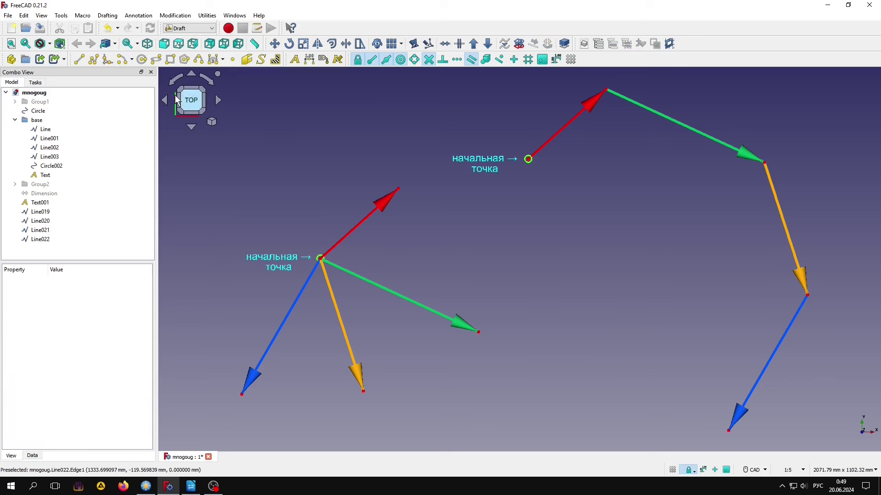
click(79, 60)
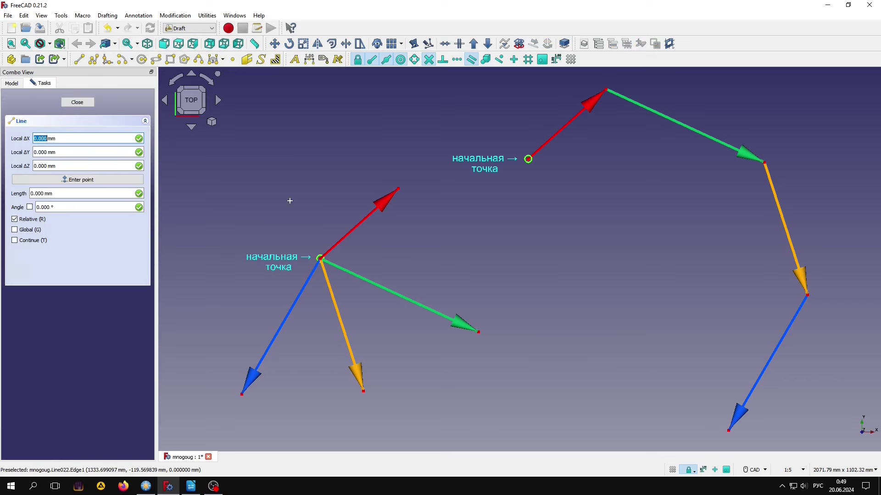
Draw the resultant line from the start-point circle to the blue arrow's tip.
click(528, 159)
click(730, 430)
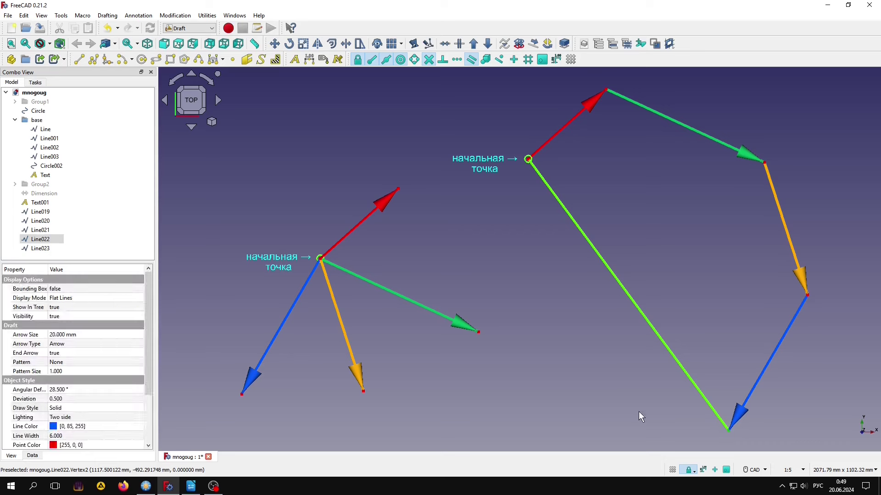
click(648, 320)
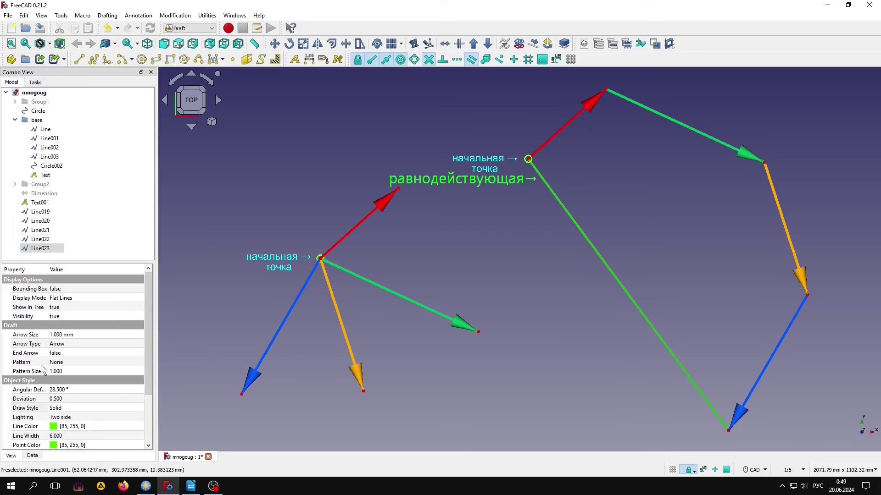
Give the resultant a 21 mm end arrowhead and a Dashed draw style.
click(75, 353)
click(74, 354)
click(70, 366)
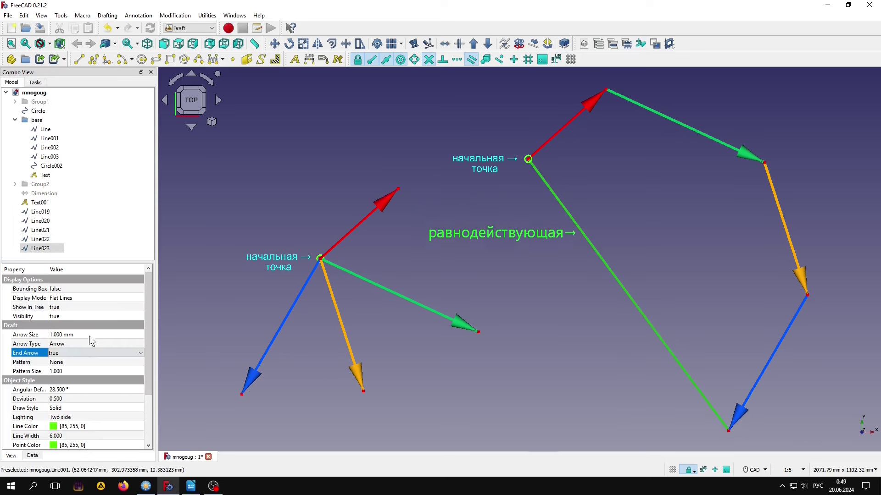
click(90, 334)
text(19)
key(Return)
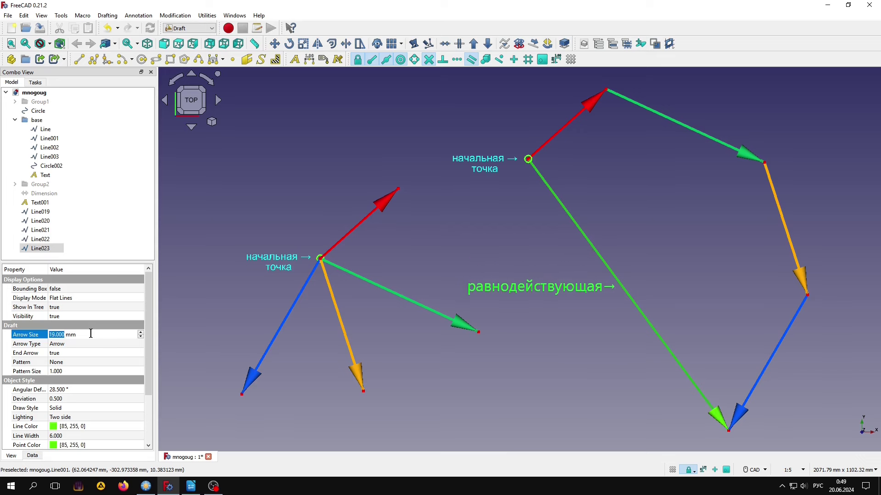
text(21)
click(78, 407)
click(77, 408)
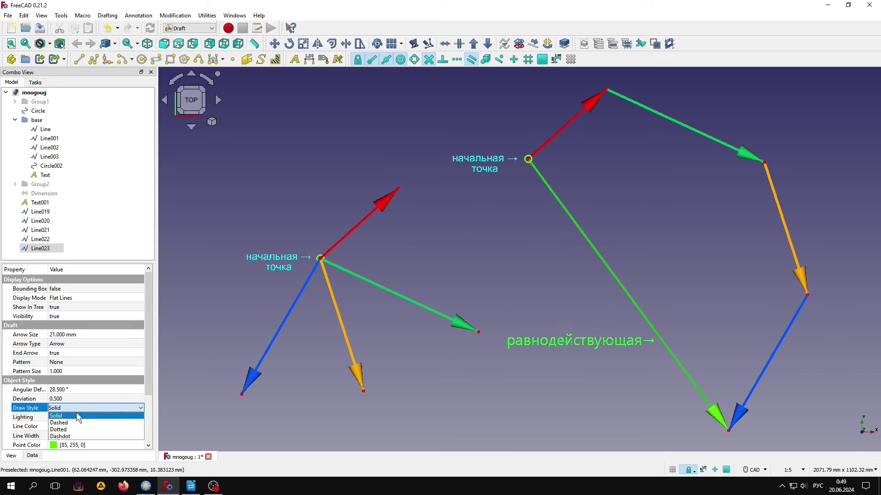
click(69, 422)
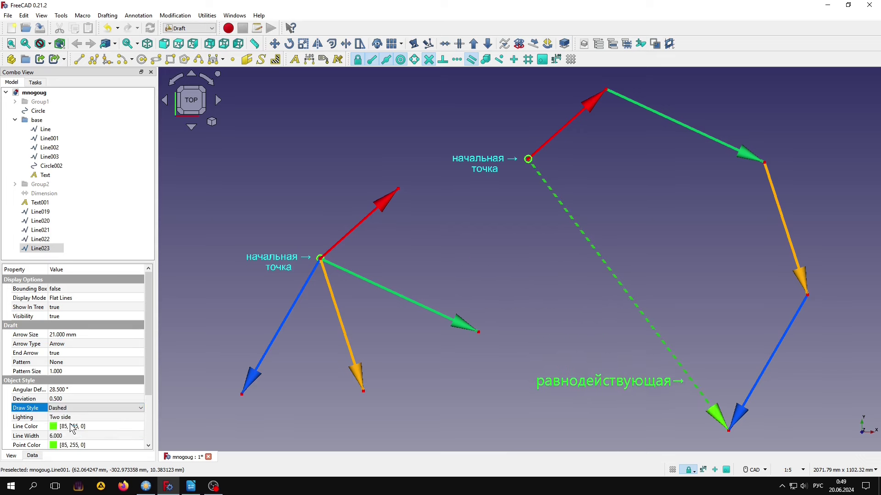
click(468, 427)
middle_drag(470, 407, 413, 408)
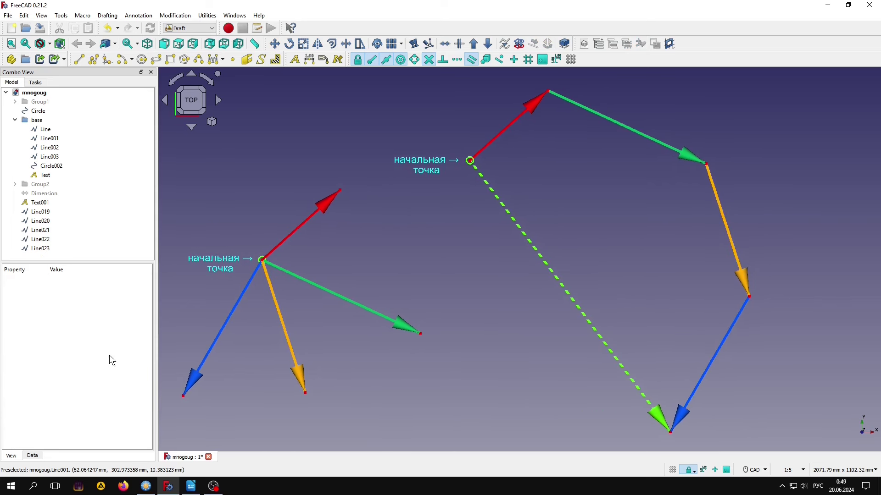
Unhide the Dimension and Group1 objects, then zoom out to see the whole drawing.
click(51, 193)
key(space)
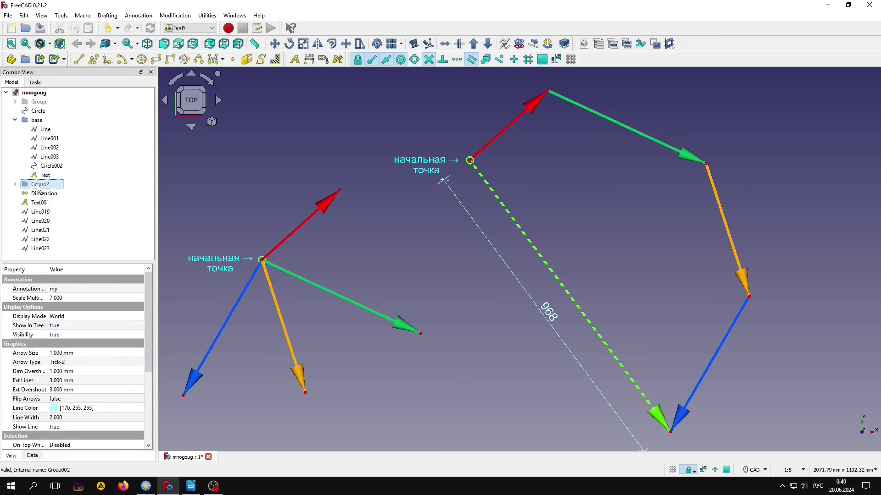
click(41, 184)
click(39, 101)
key(space)
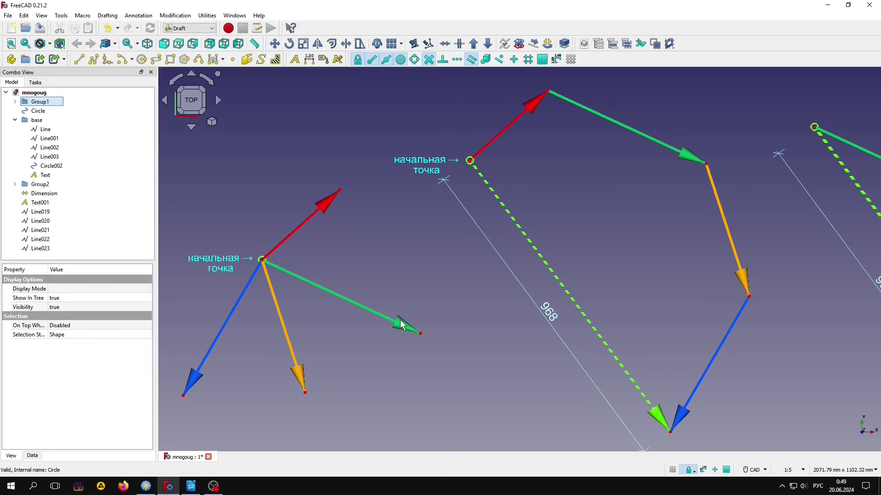
click(452, 320)
scroll(449, 315, down, 4)
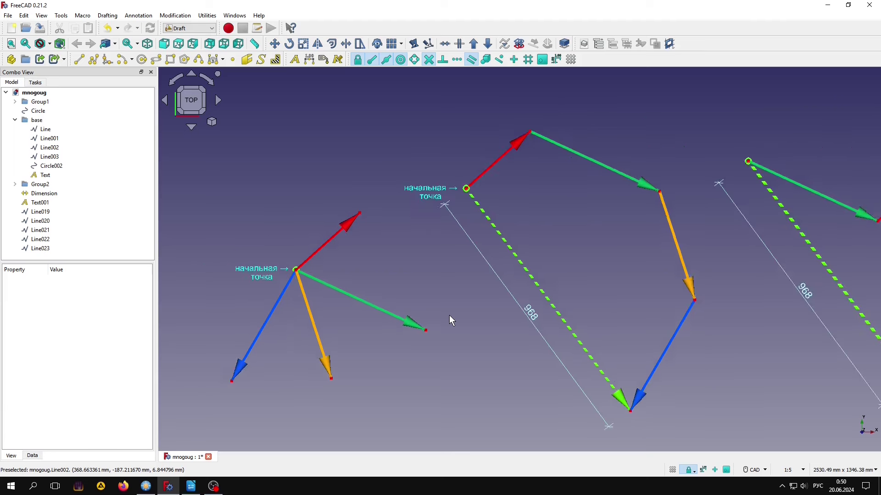
middle_drag(448, 314, 314, 287)
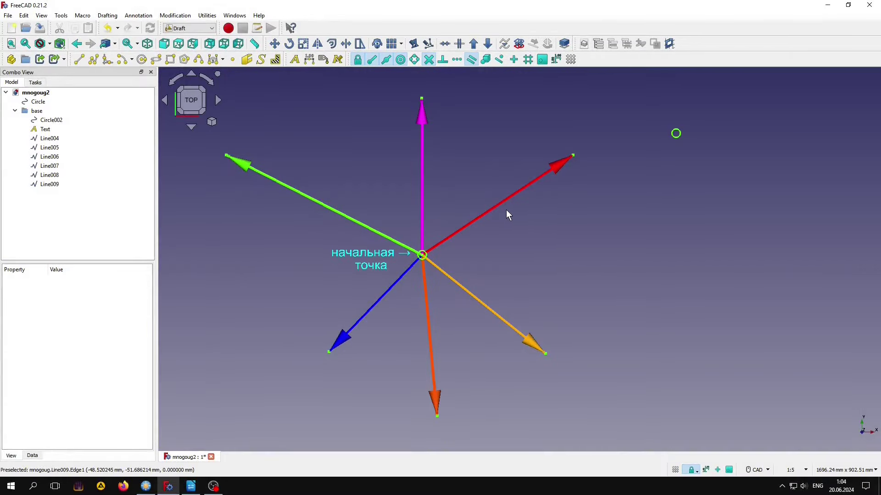
Copy the red arrow to the start circle and the orange arrow to the red tip.
scroll(507, 209, down, 3)
middle_drag(507, 209, 425, 250)
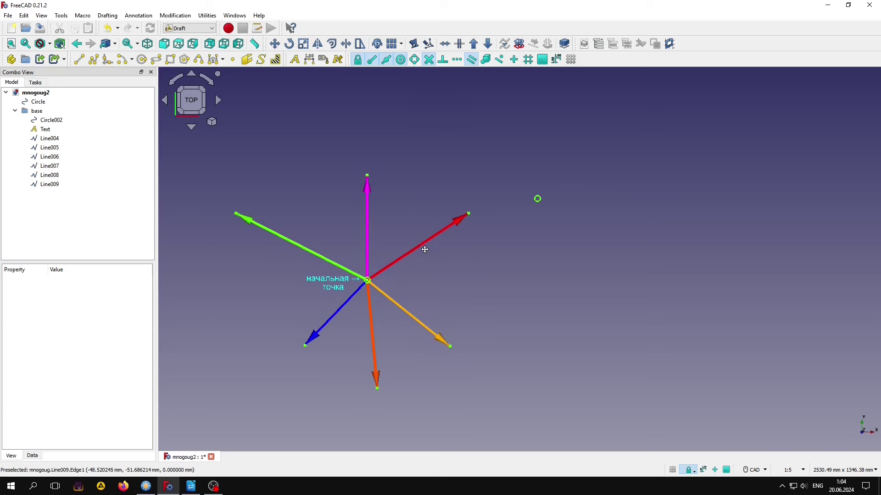
click(426, 249)
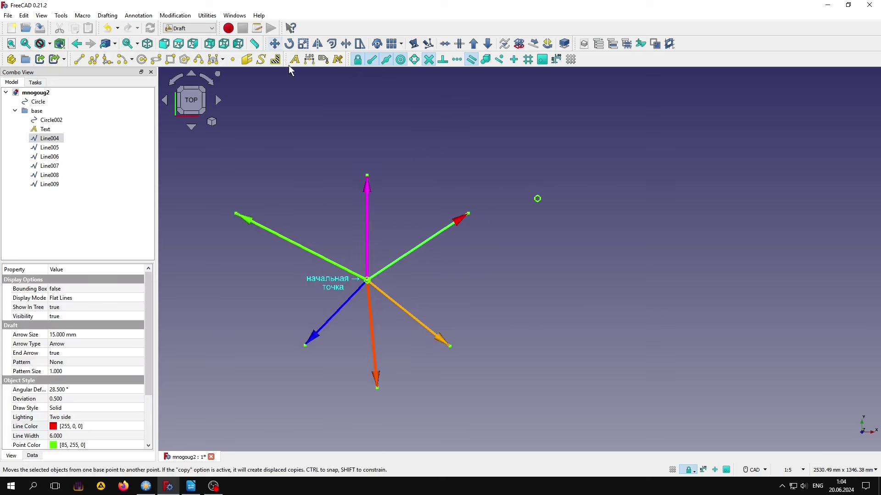
click(275, 44)
click(367, 280)
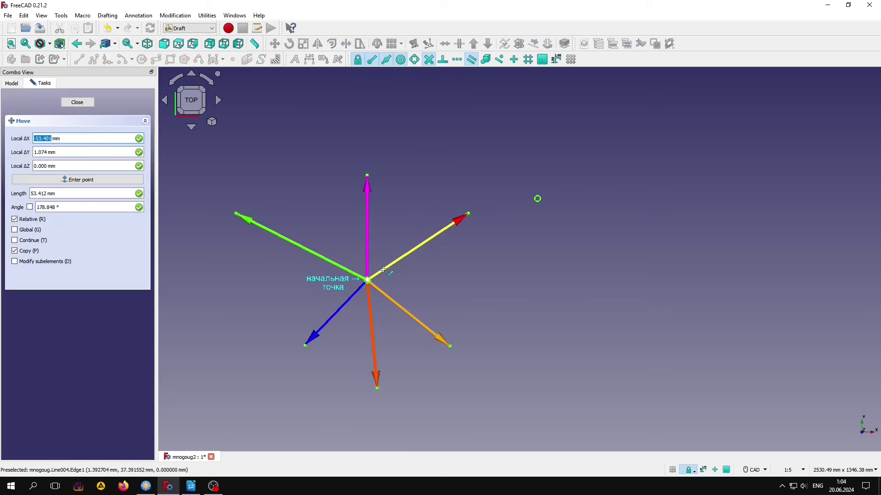
click(538, 198)
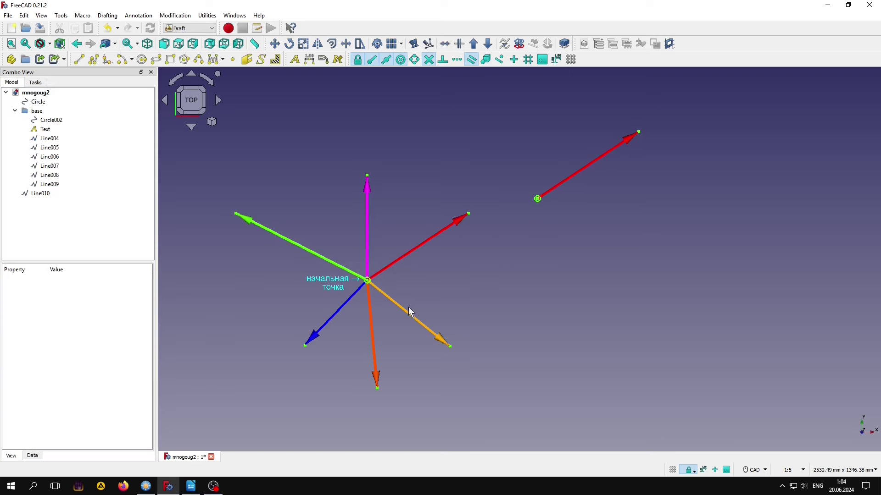
click(275, 44)
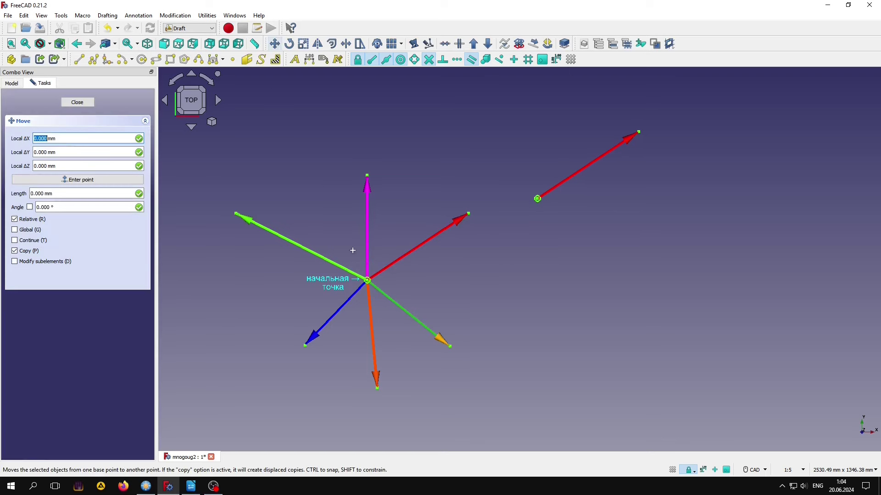
click(384, 297)
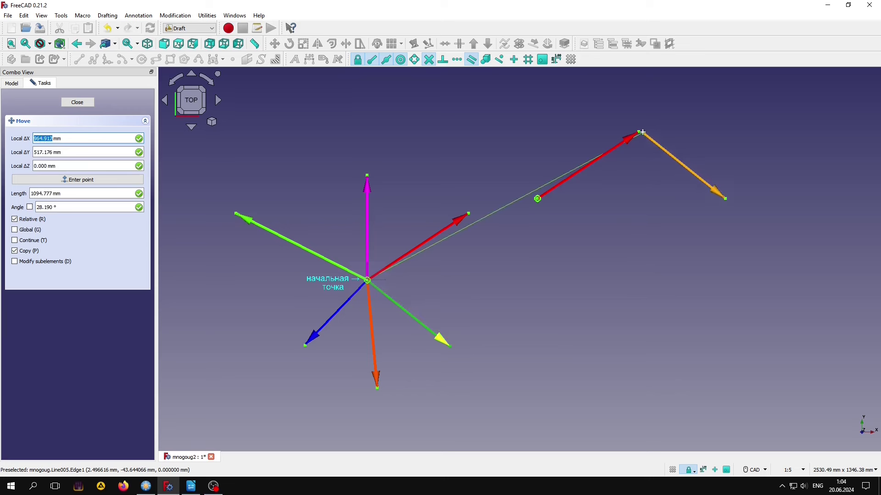
click(640, 132)
click(541, 252)
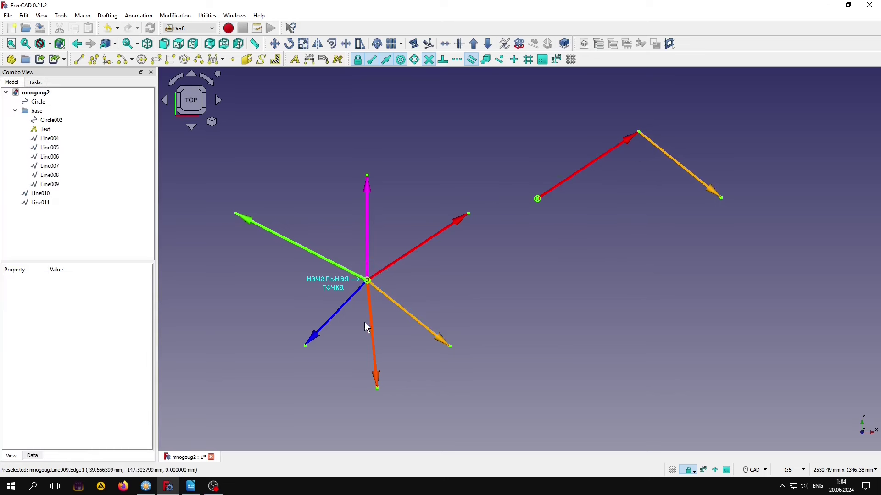
Copy the dark-orange and blue arrows, chaining each onto the previous copy's tip.
click(374, 325)
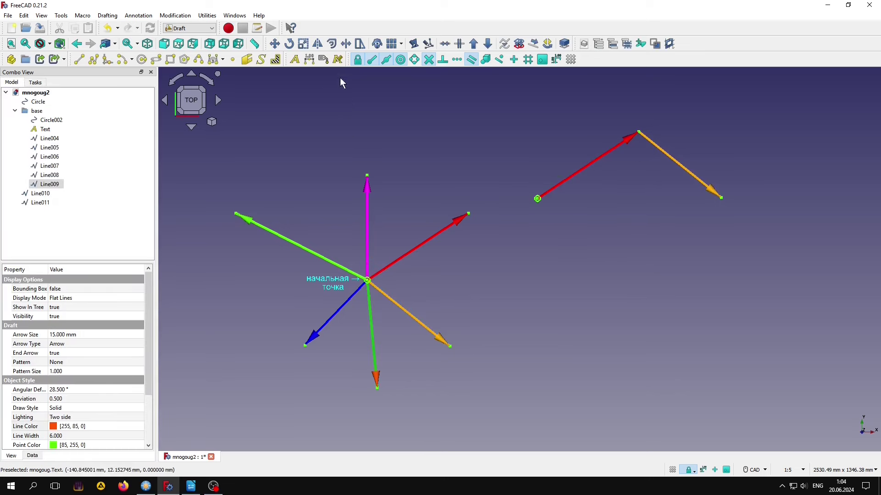
click(275, 43)
click(367, 280)
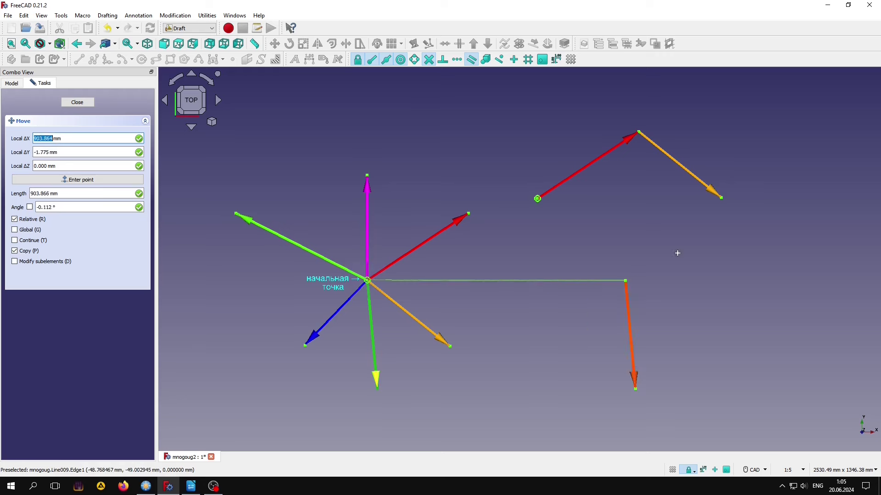
click(721, 198)
click(337, 306)
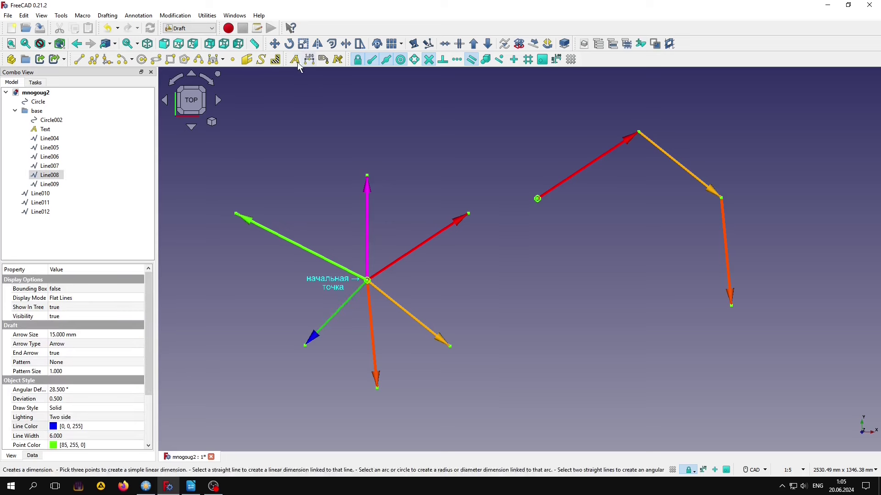
click(274, 44)
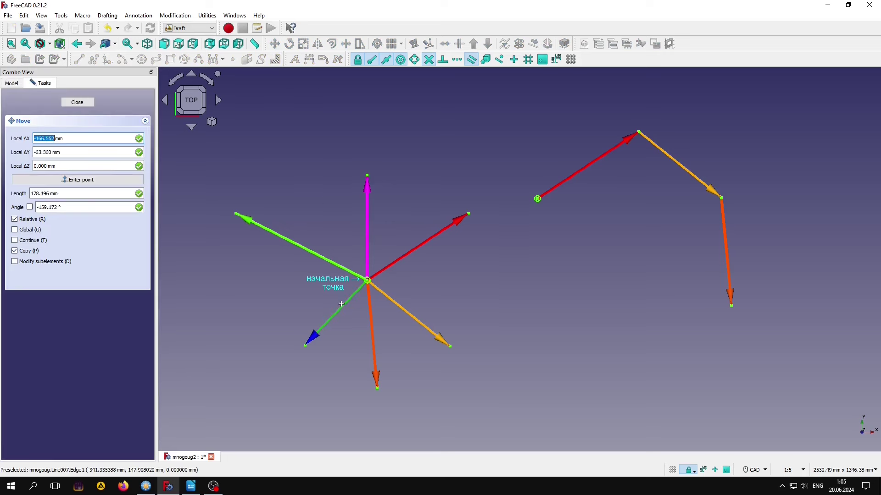
click(362, 292)
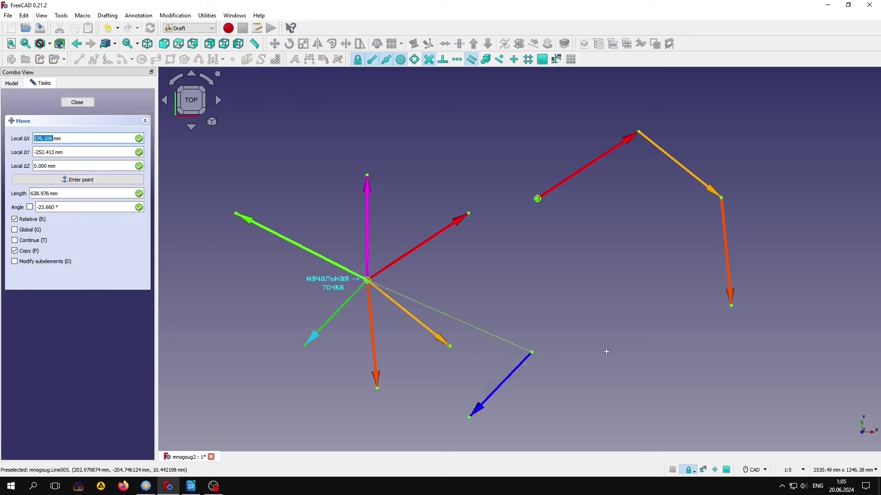
click(730, 305)
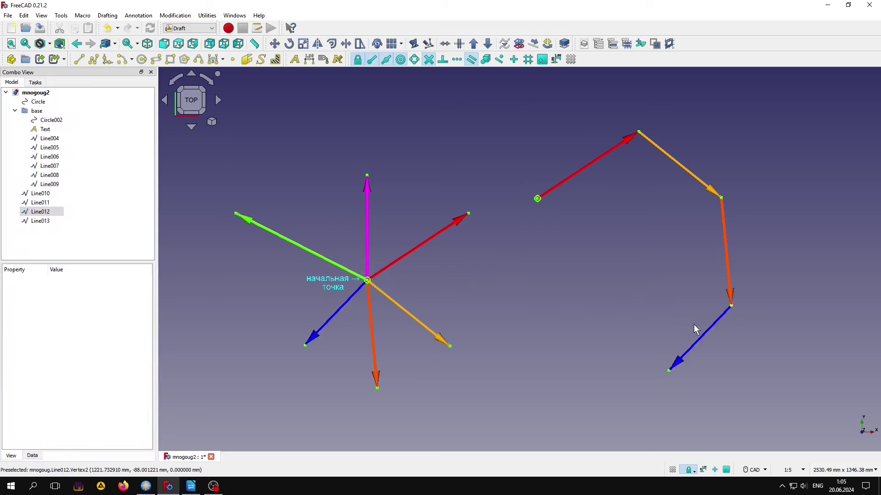
Copy the green ray to the blue arrow's tip and the magenta ray to the green copy's end.
click(326, 263)
click(274, 43)
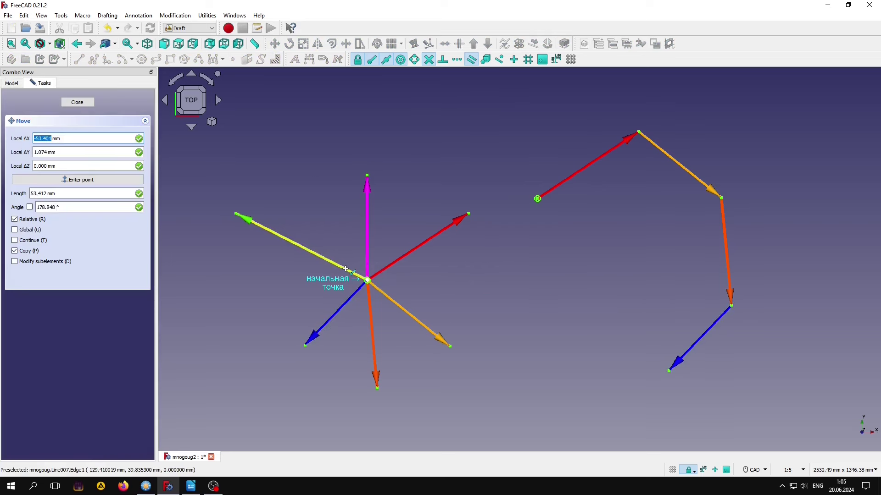
click(362, 277)
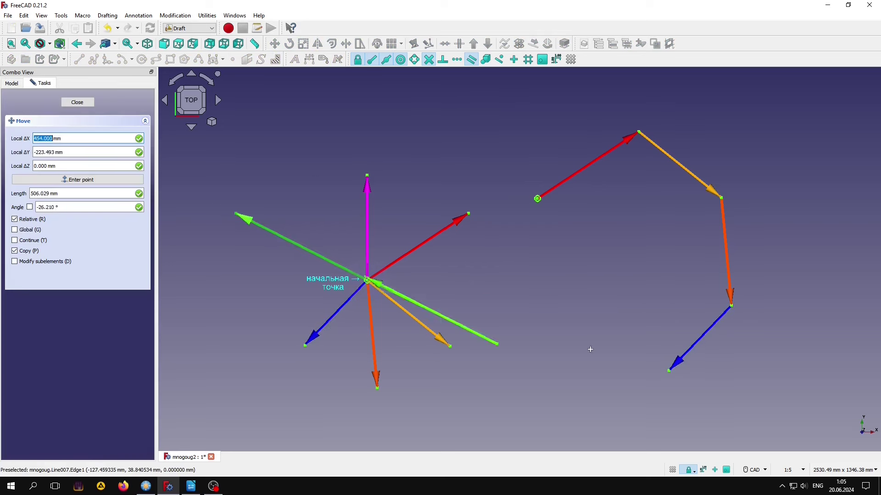
click(668, 372)
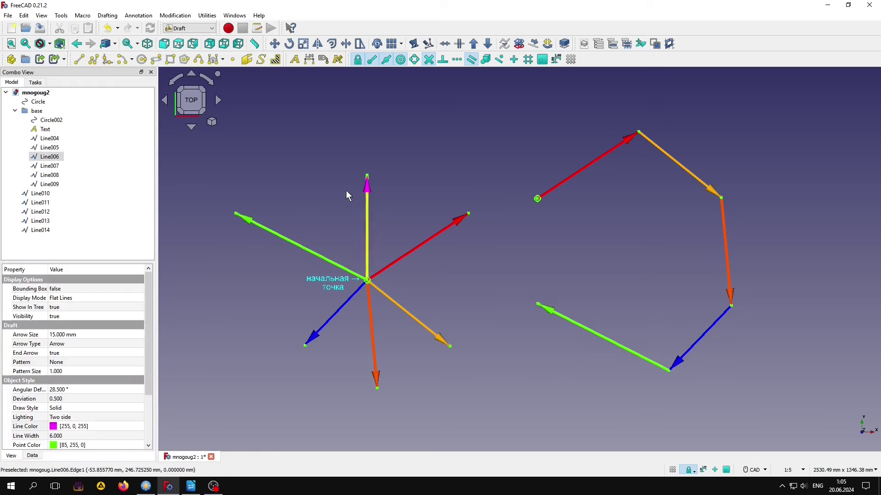
click(367, 210)
click(275, 44)
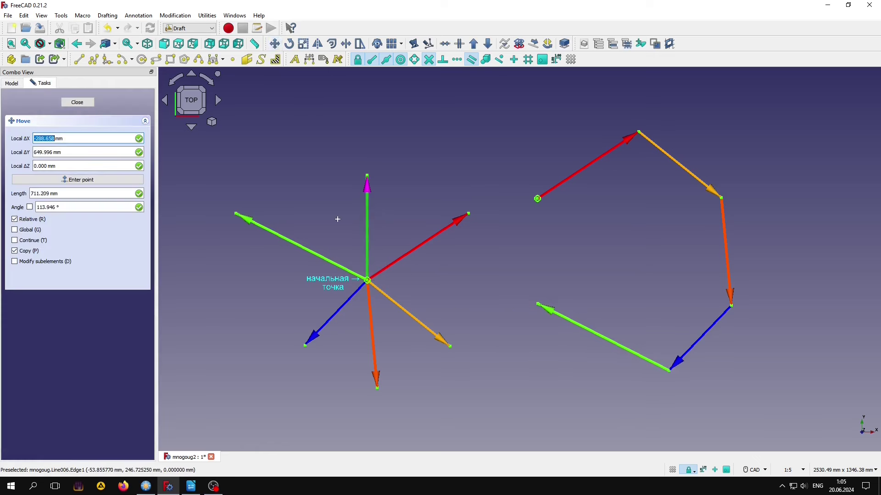
click(368, 276)
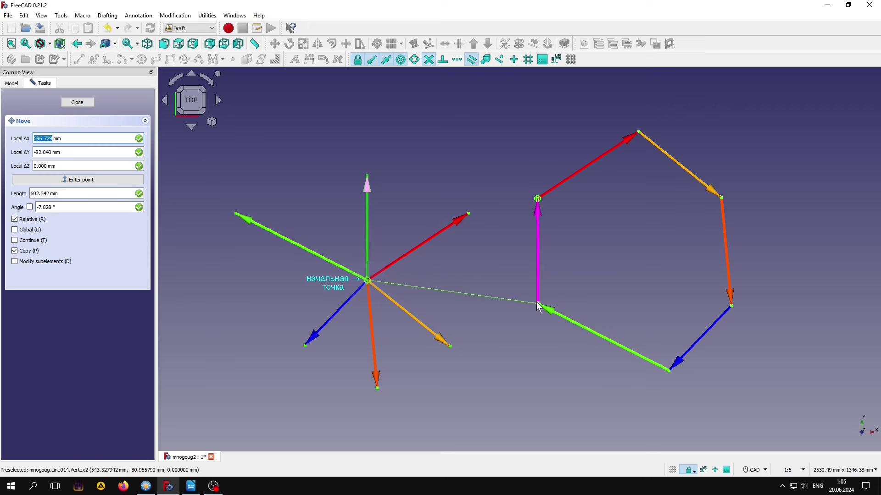
click(538, 304)
scroll(633, 284, up, 1)
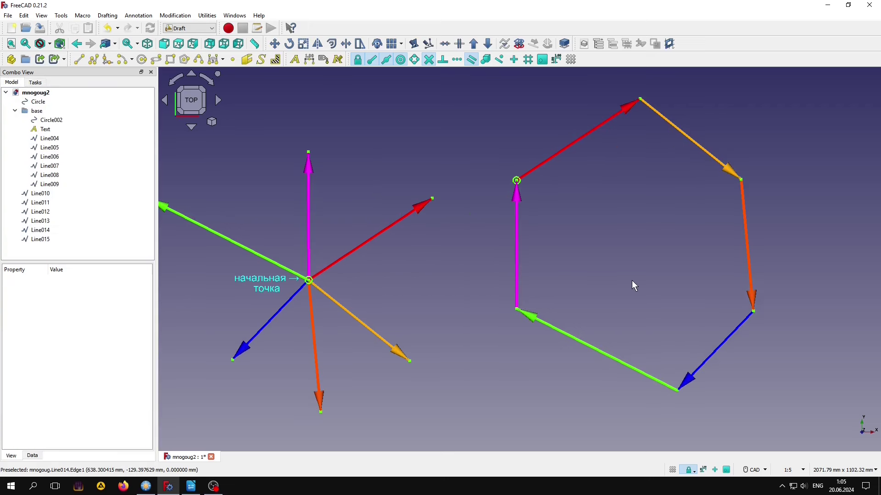
Pan and zoom around the right-hand polygon to bring both diagrams into view.
middle_drag(629, 281, 490, 299)
scroll(498, 288, up, 1)
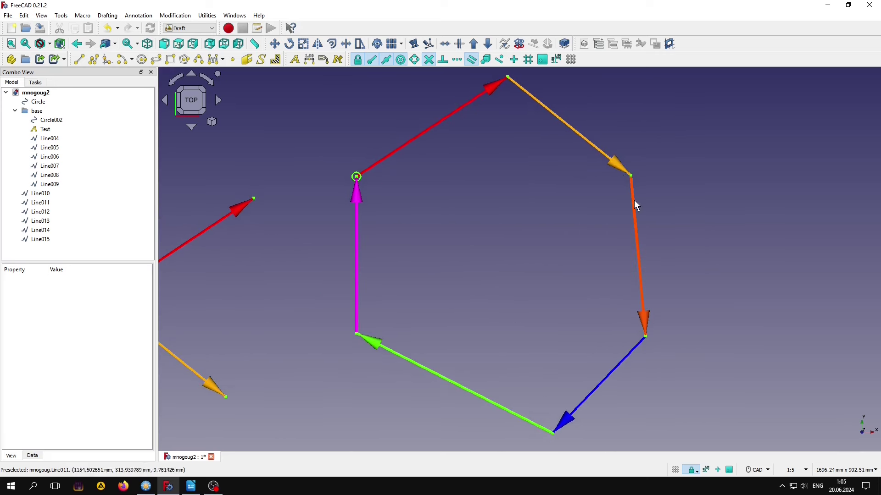
scroll(541, 320, down, 3)
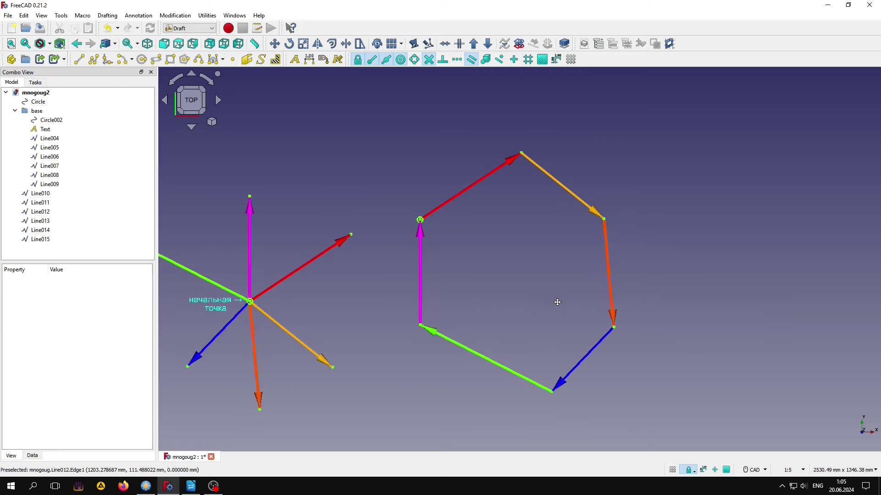
middle_drag(557, 301, 661, 274)
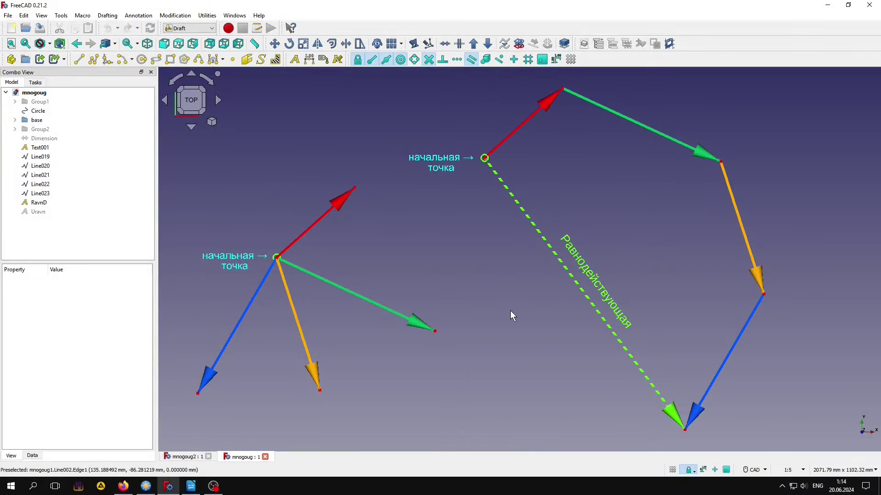
Rotate the dashed resultant 180° about its midpoint so it points back to the start point.
click(586, 297)
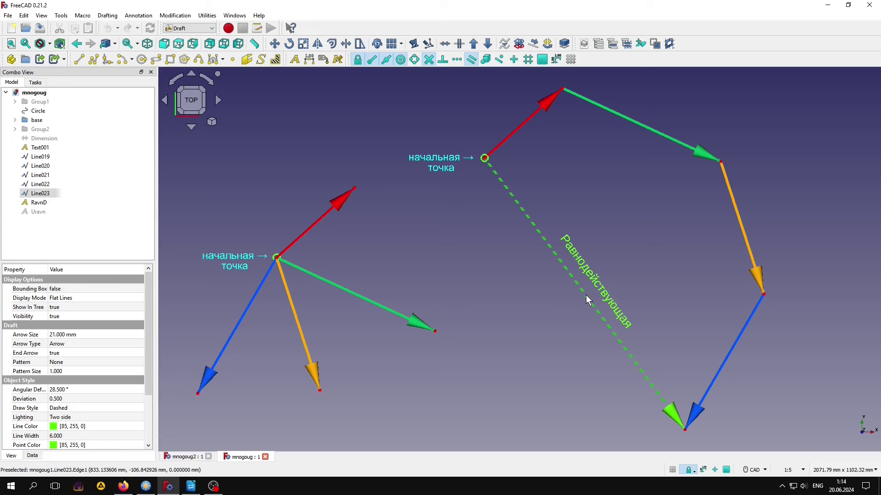
click(290, 44)
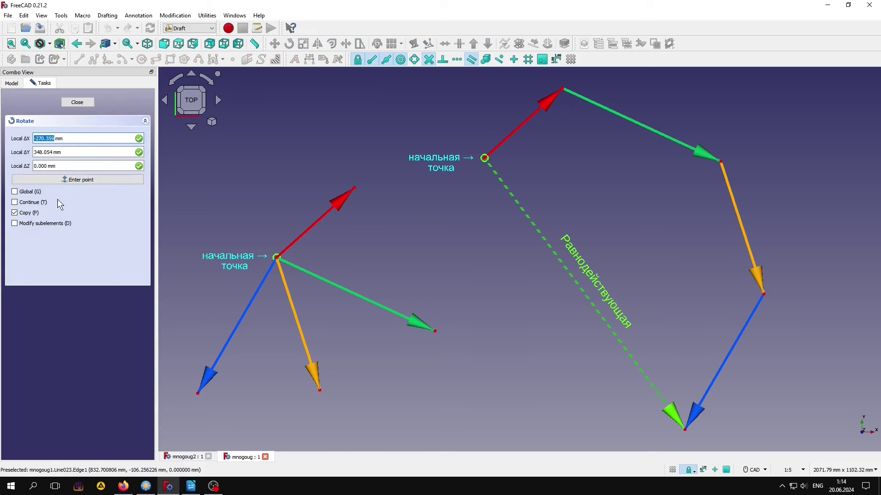
click(586, 296)
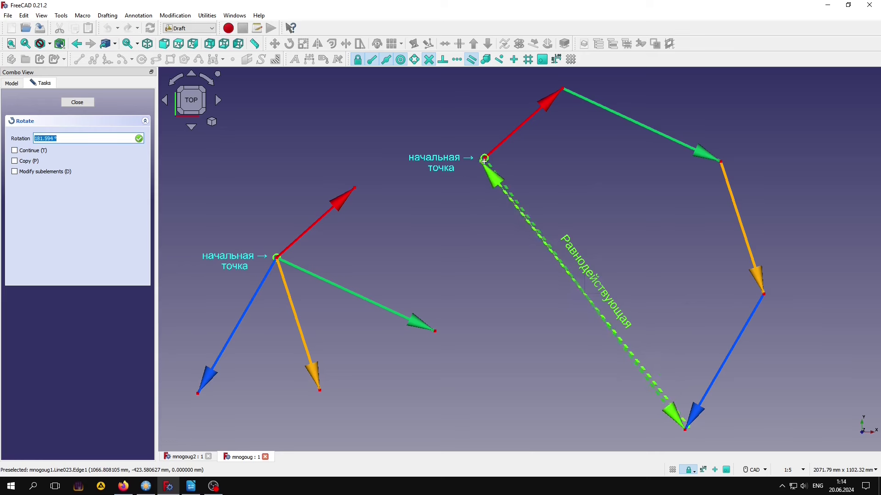
click(572, 255)
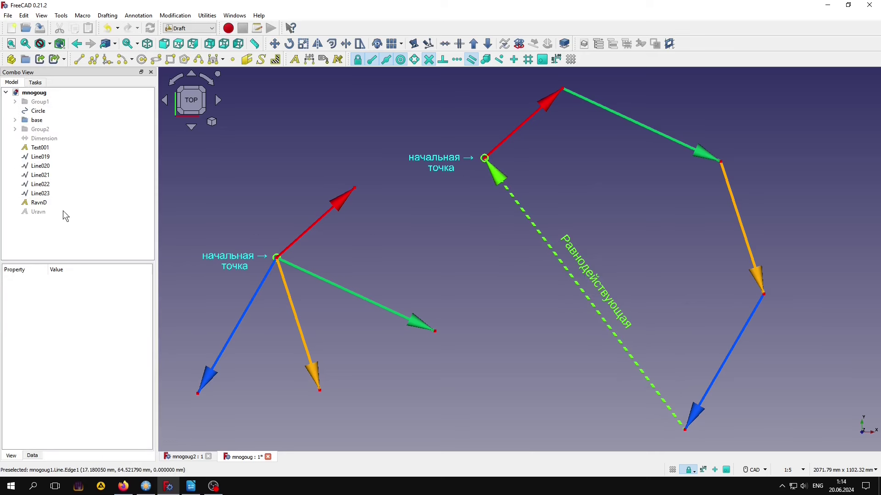
Hide the RavnD label and show the Uravn (Уравновешивающая) label.
click(39, 202)
key(space)
click(42, 212)
key(space)
click(73, 227)
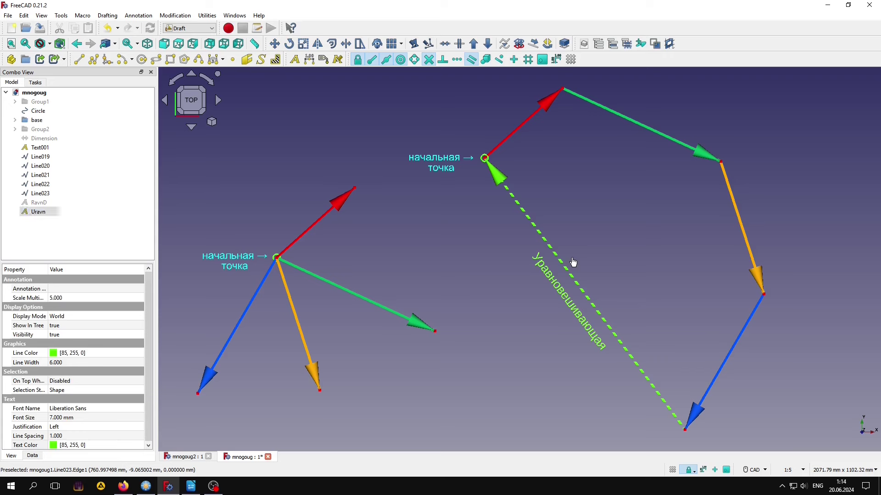
Set Line023's Draw Style to Solid.
click(552, 277)
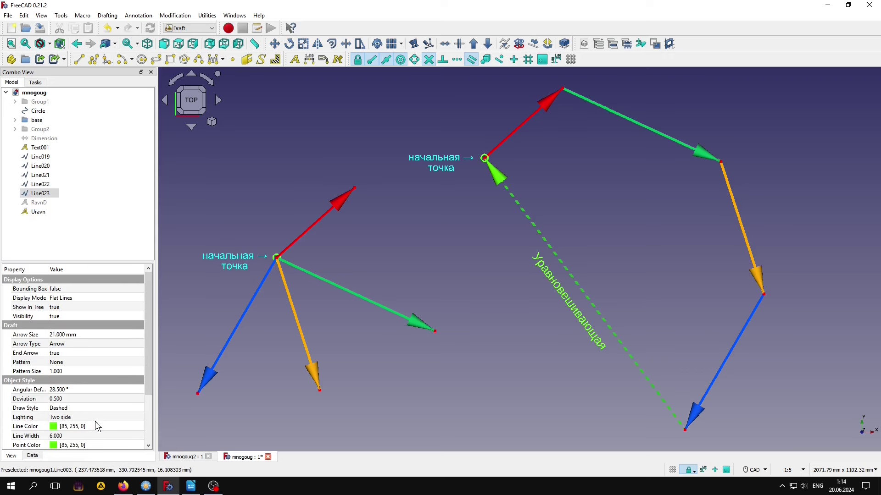
click(100, 408)
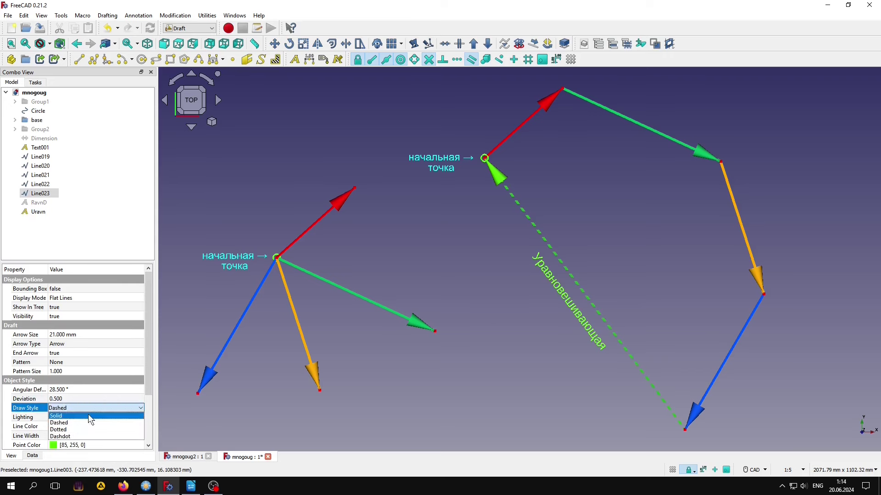
click(87, 408)
click(480, 431)
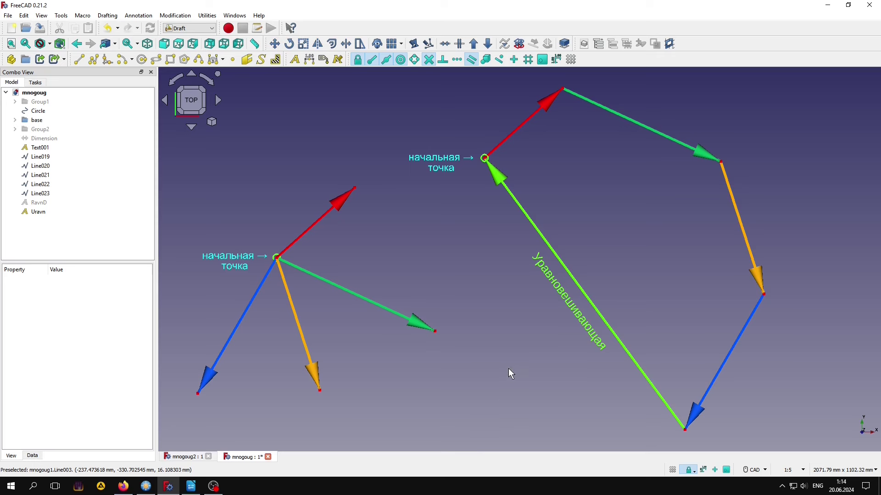
Copy Line023 with Draft Move, from its lower end to the left start point.
scroll(509, 370, down, 2)
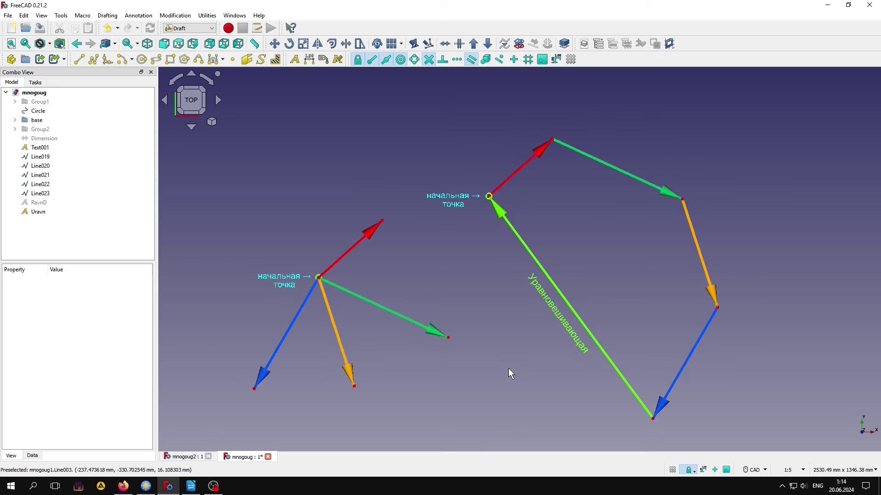
click(582, 355)
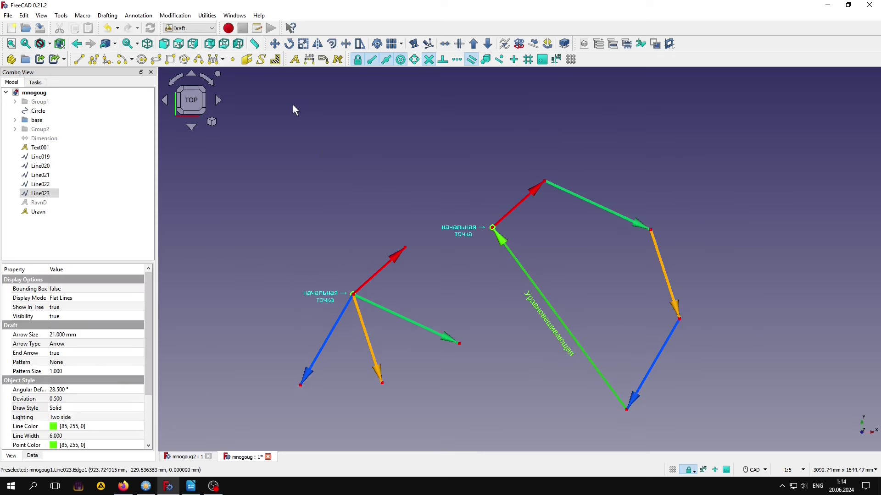
click(275, 44)
click(32, 253)
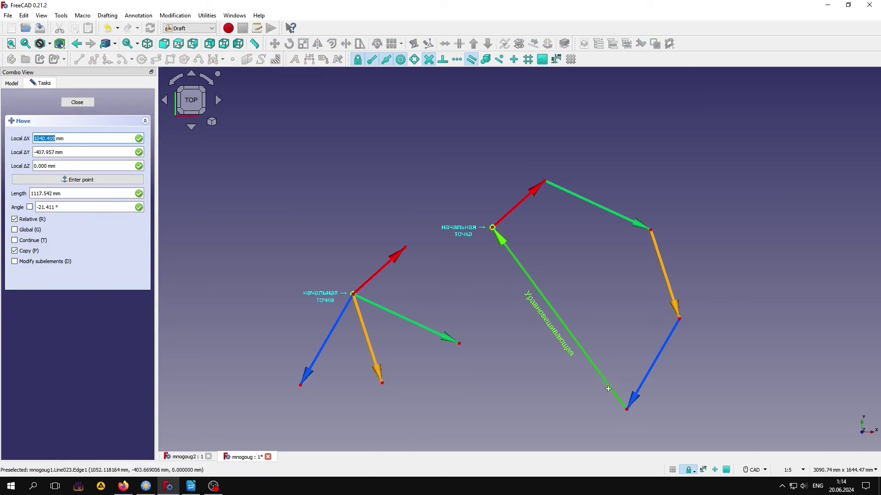
click(626, 407)
scroll(355, 297, up, 2)
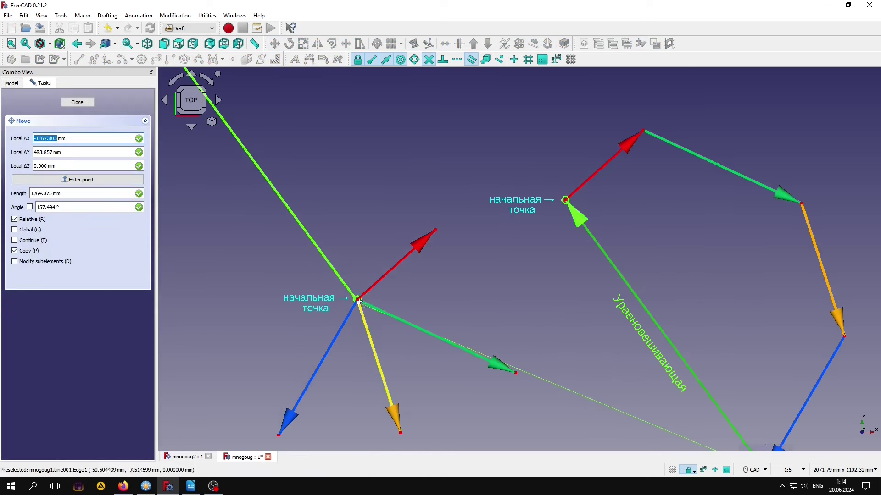
click(358, 299)
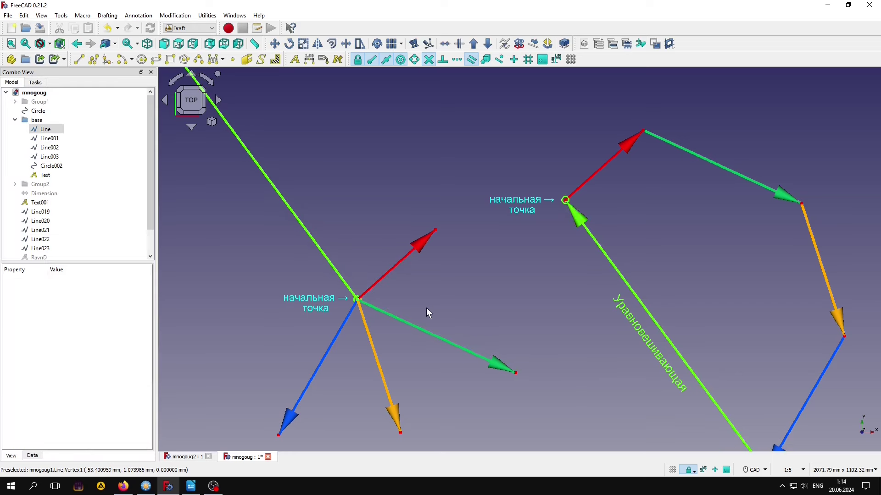
scroll(427, 309, down, 4)
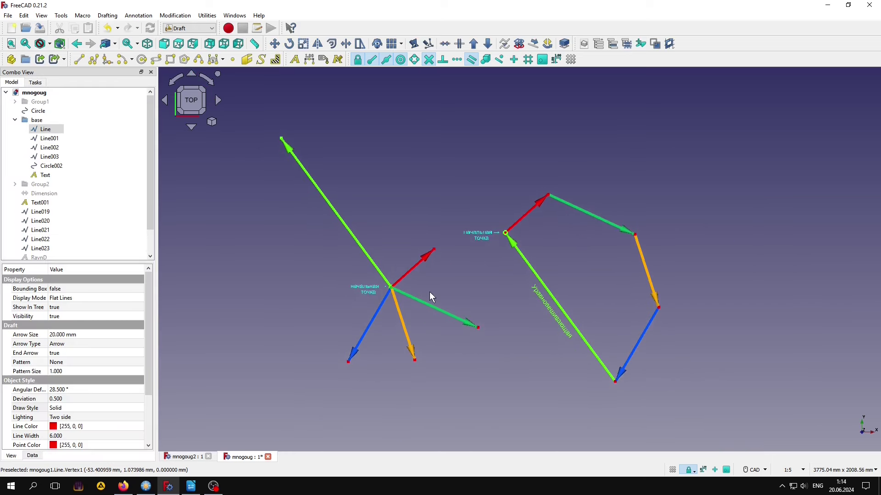
click(562, 412)
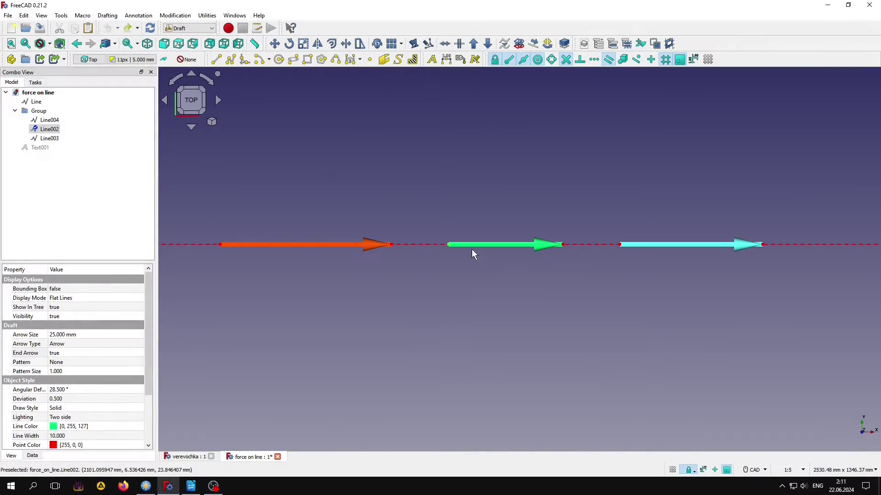
Move the green arrow onto the red arrow's tip and the cyan arrow onto the previous tip.
click(274, 43)
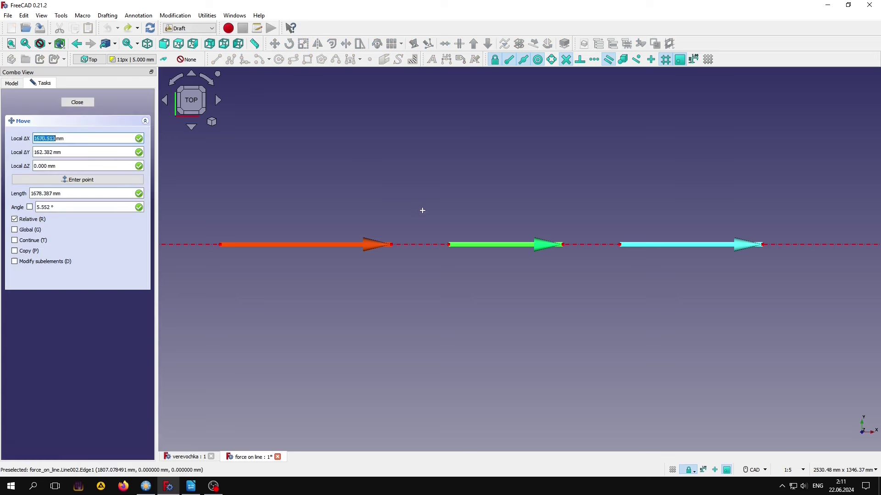
click(390, 244)
click(399, 315)
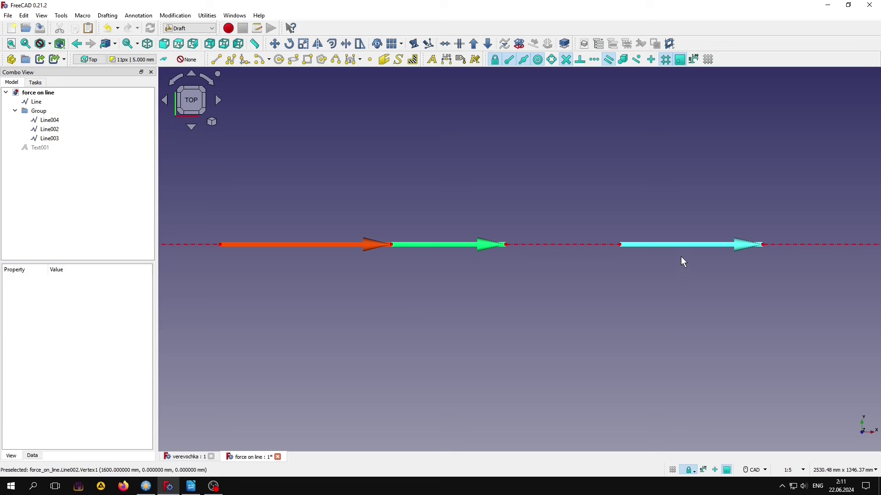
click(681, 247)
click(274, 44)
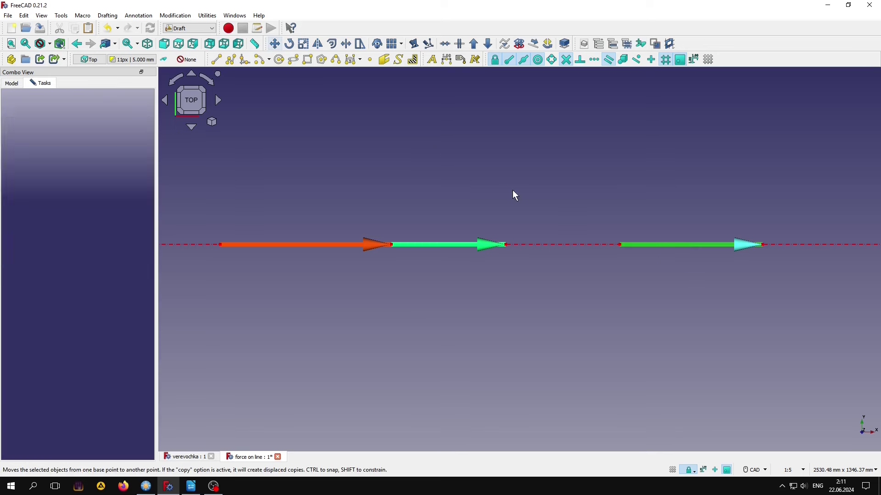
click(627, 244)
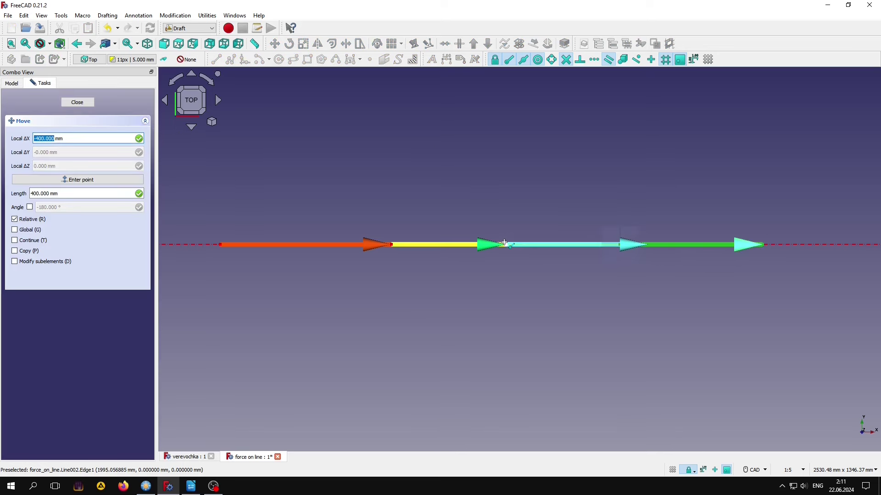
click(504, 243)
click(516, 312)
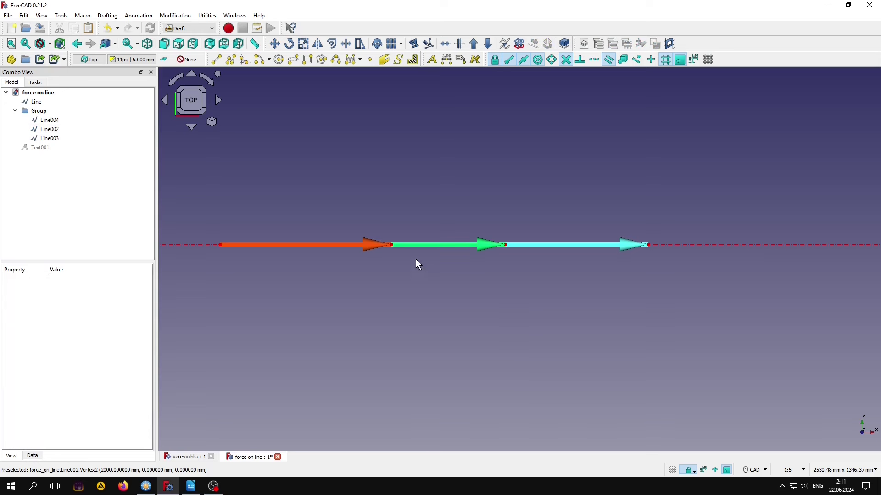
Draw resultant Line005 from the red arrow's start to the cyan tip, with End Arrow enabled.
click(218, 59)
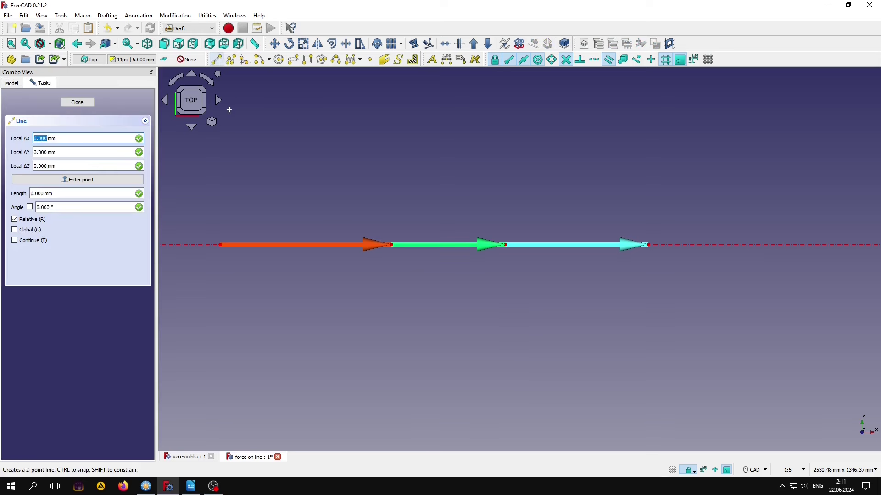
click(231, 245)
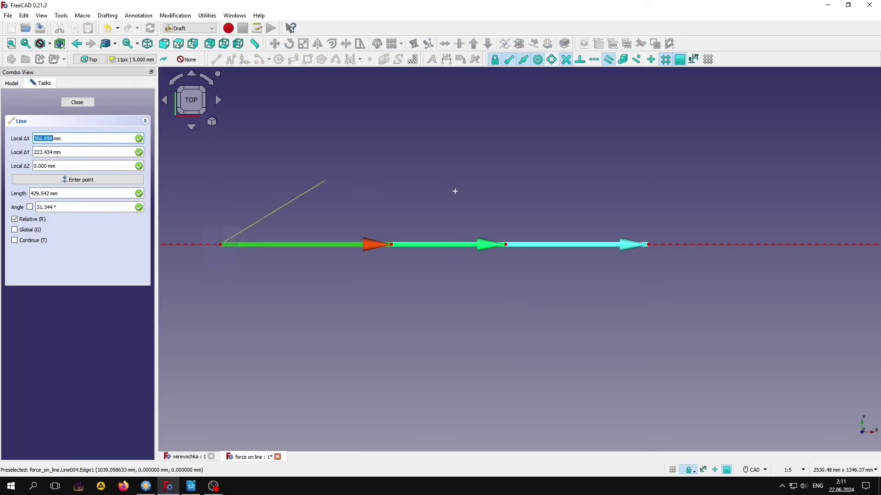
click(647, 244)
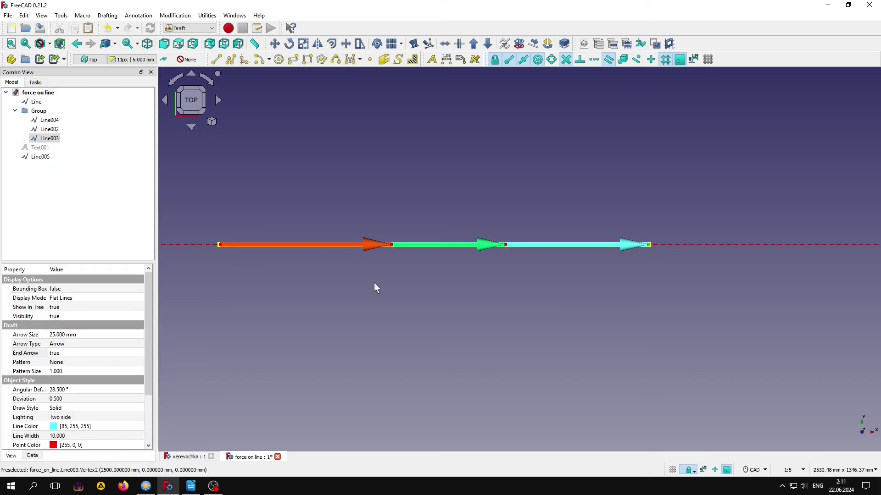
click(41, 156)
click(83, 352)
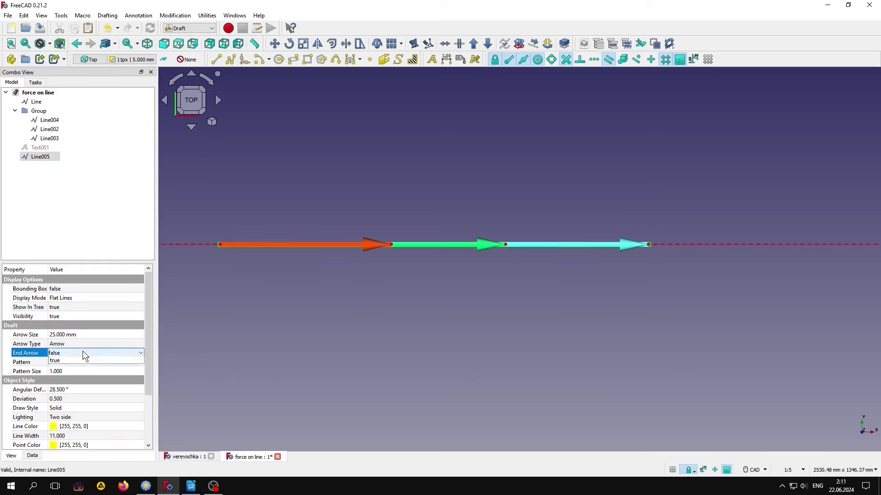
click(83, 352)
click(76, 365)
click(227, 346)
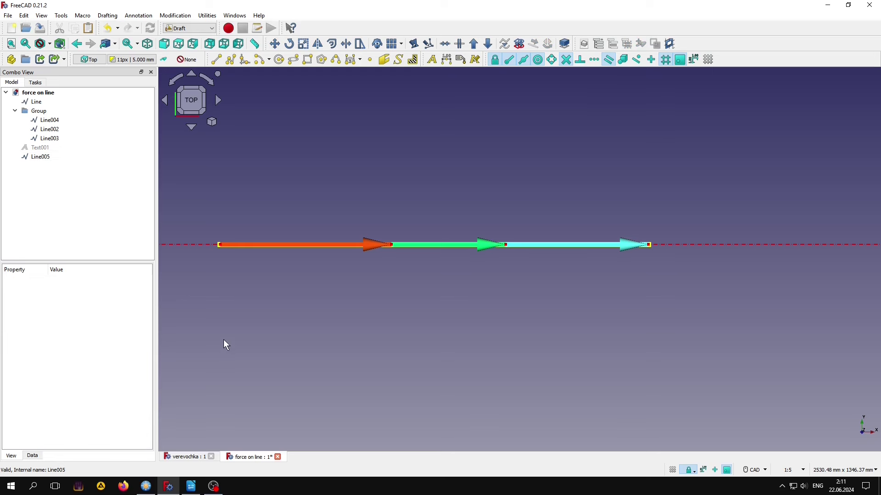
Show the hidden Text001 label 'Равнодействующая' and pan the view right.
click(49, 110)
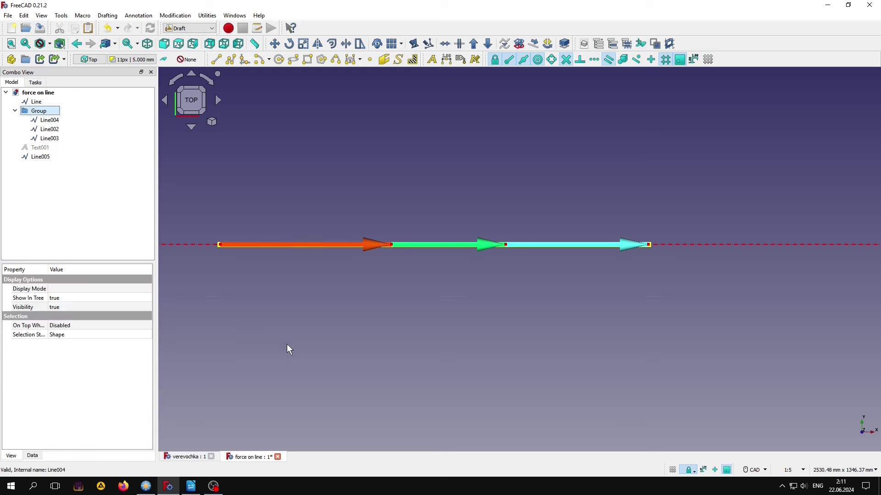
click(48, 148)
key(space)
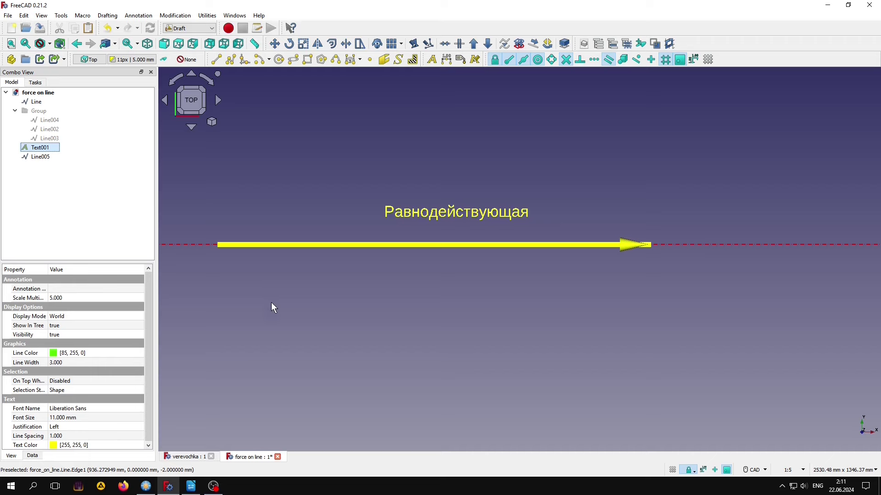
click(334, 346)
middle_drag(340, 342, 372, 344)
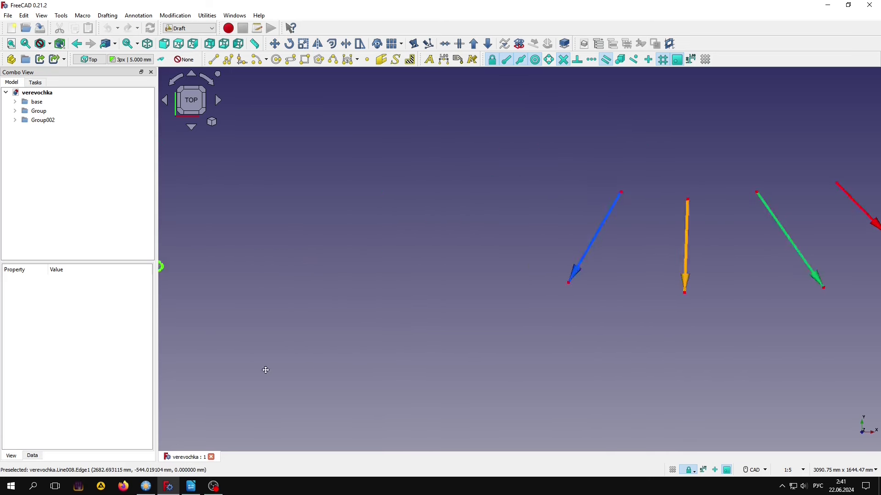
Copy the blue arrow to the right and attach an orange copy at its tip.
middle_drag(719, 393, 523, 402)
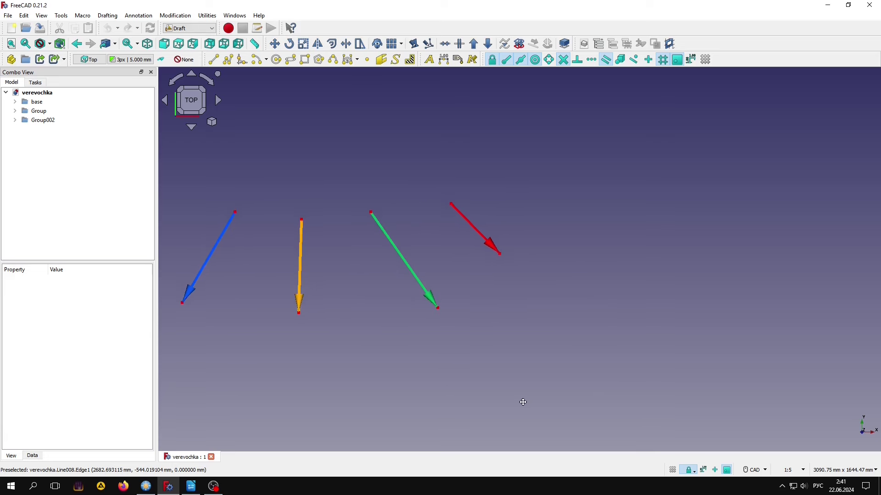
click(227, 226)
click(281, 44)
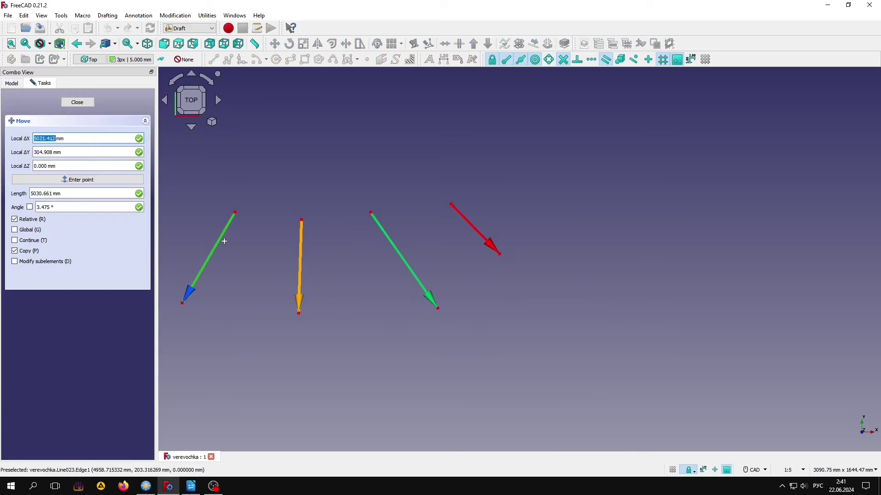
click(182, 304)
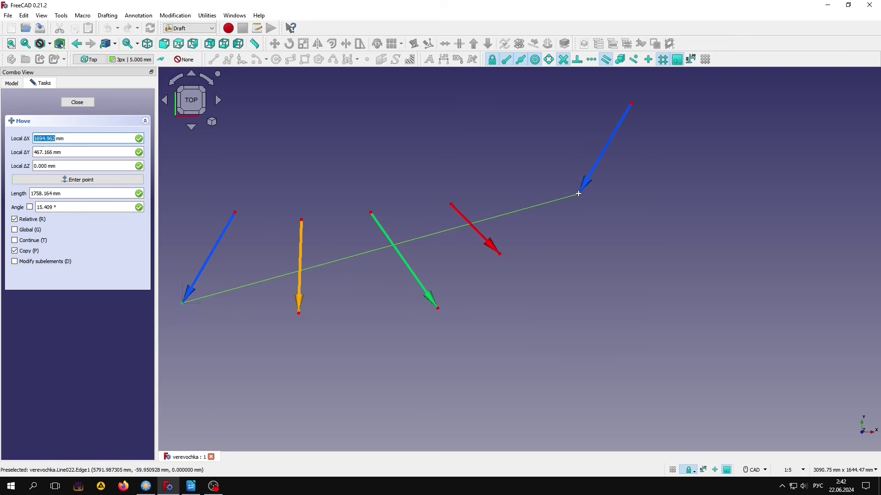
click(579, 181)
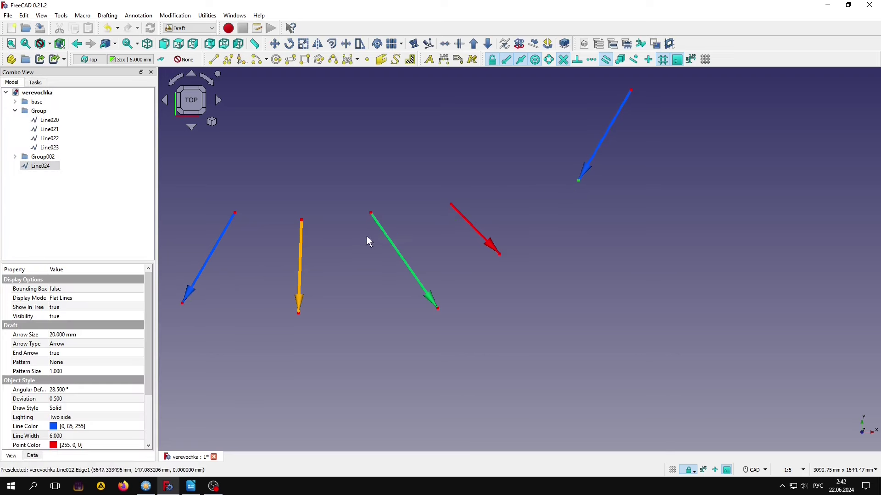
click(302, 243)
click(274, 44)
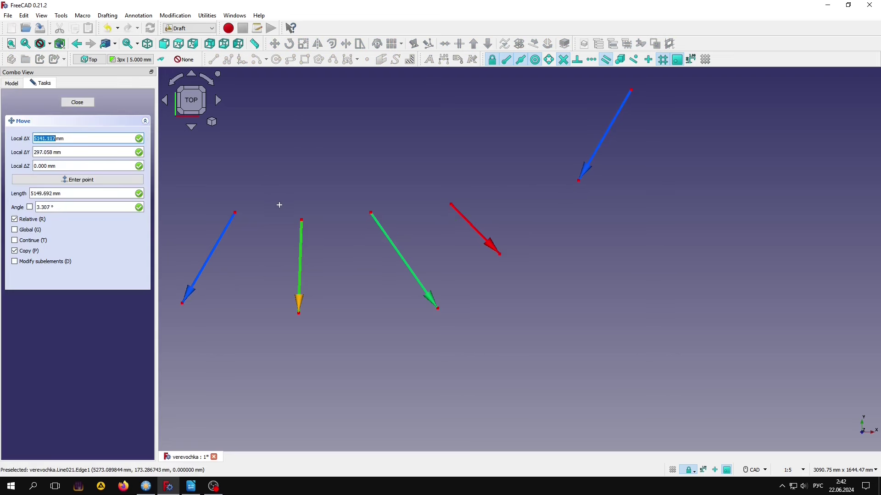
click(300, 221)
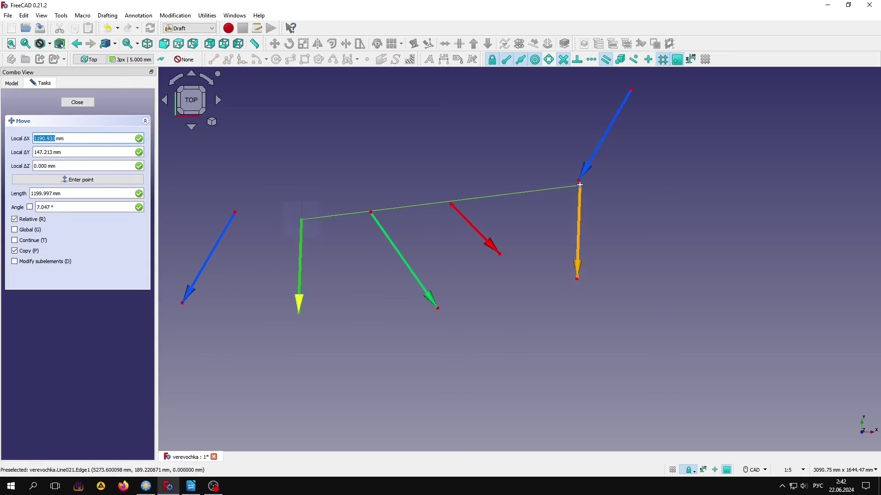
click(580, 182)
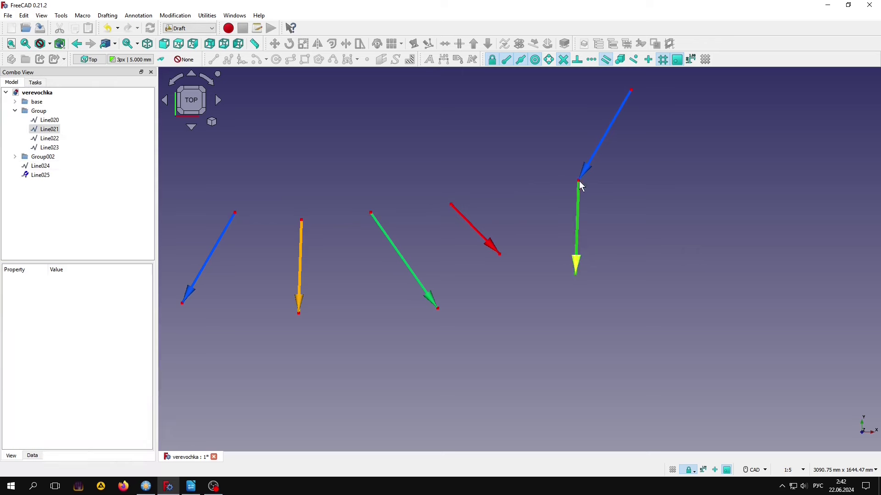
Copy the green and red arrows, chaining each onto the previous copy's tip.
click(394, 248)
click(274, 44)
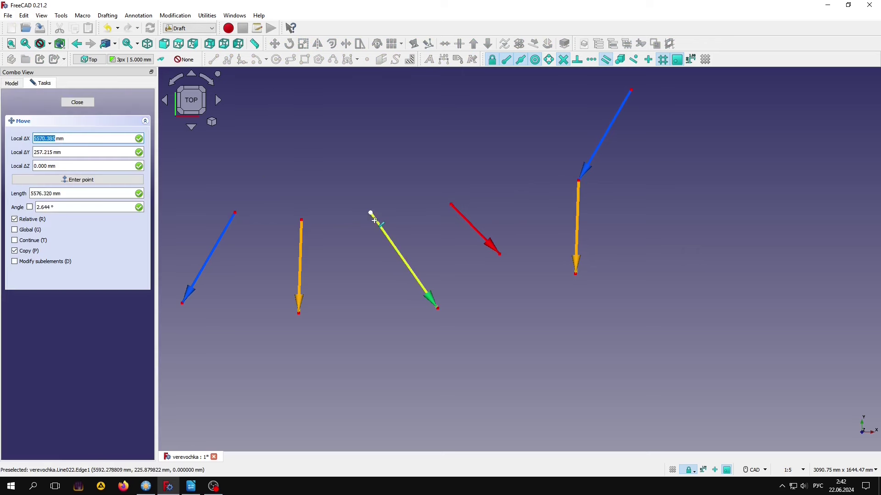
click(372, 214)
click(576, 274)
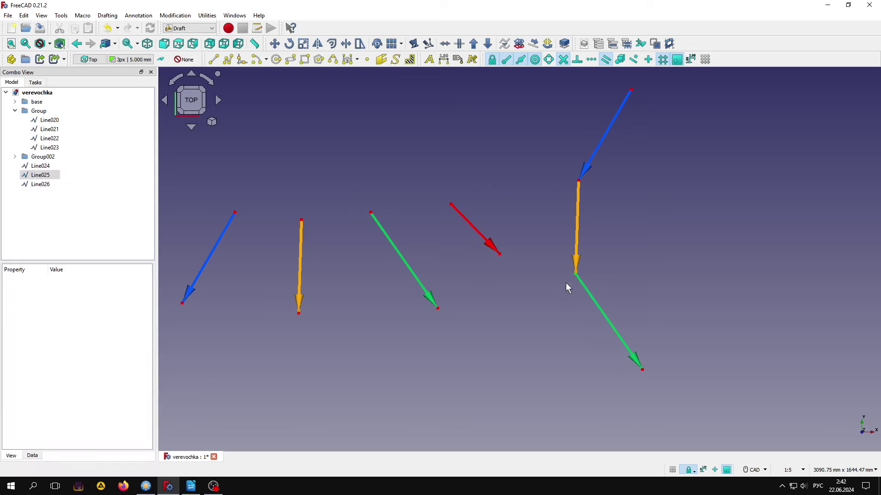
click(475, 230)
click(275, 43)
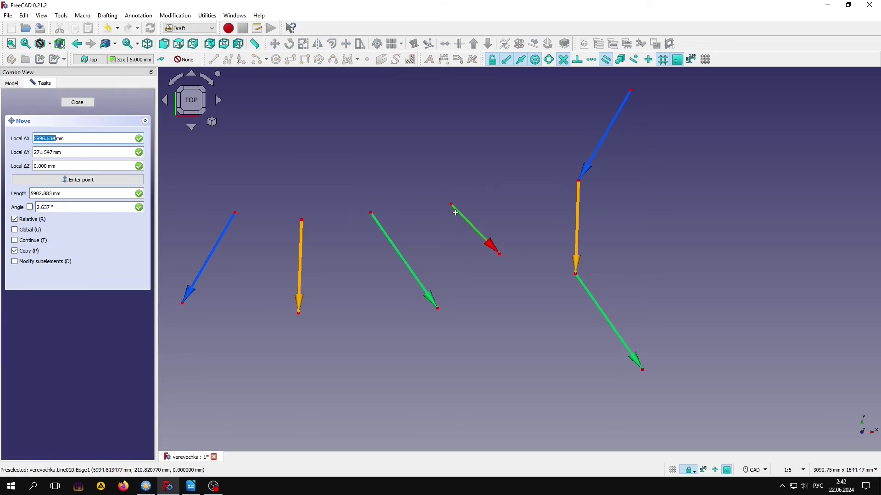
click(455, 213)
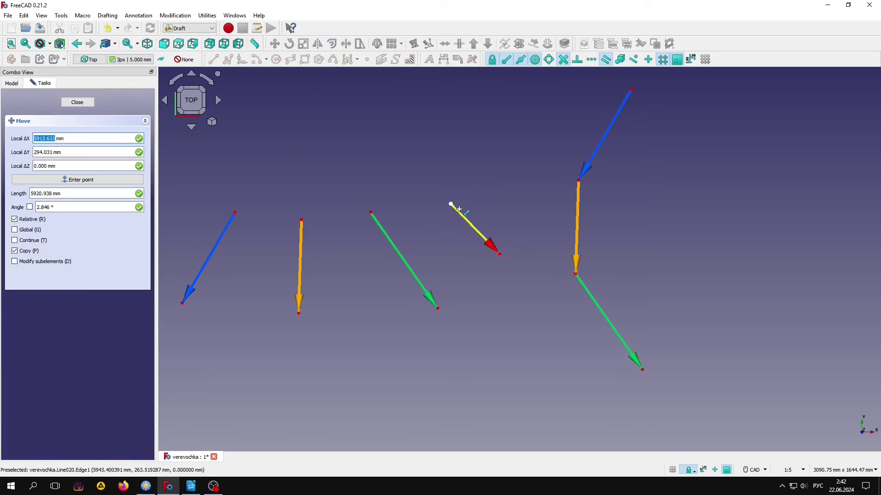
click(642, 369)
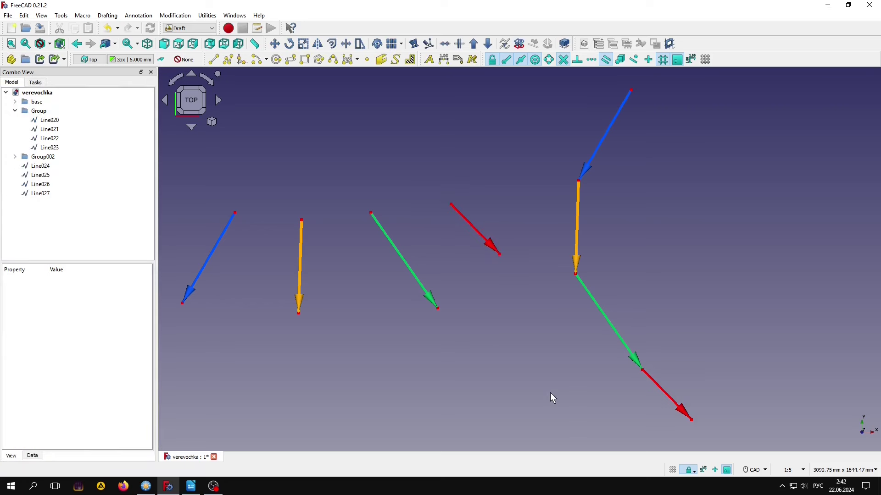
Mark the pole with a small circle to the right of the force polygon.
click(277, 60)
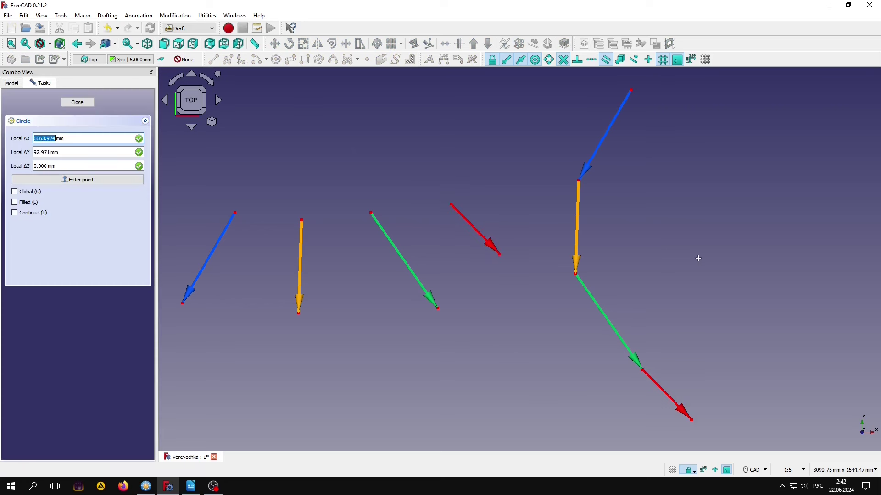
click(792, 242)
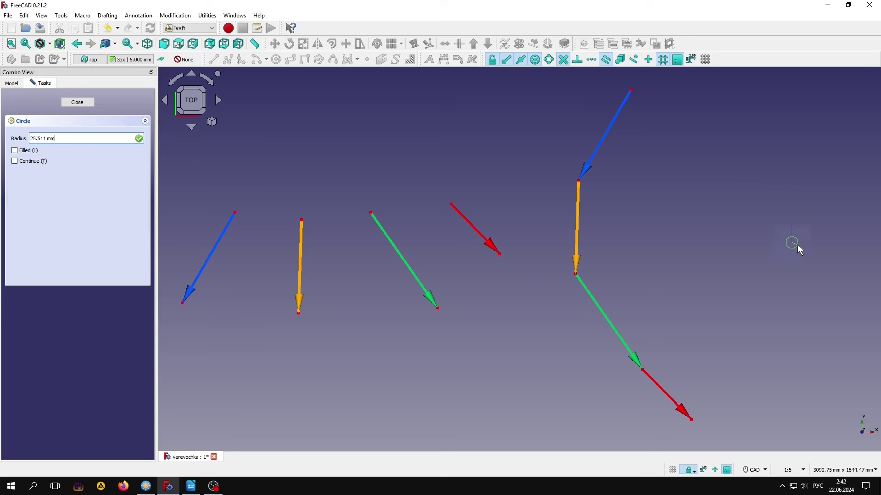
click(797, 245)
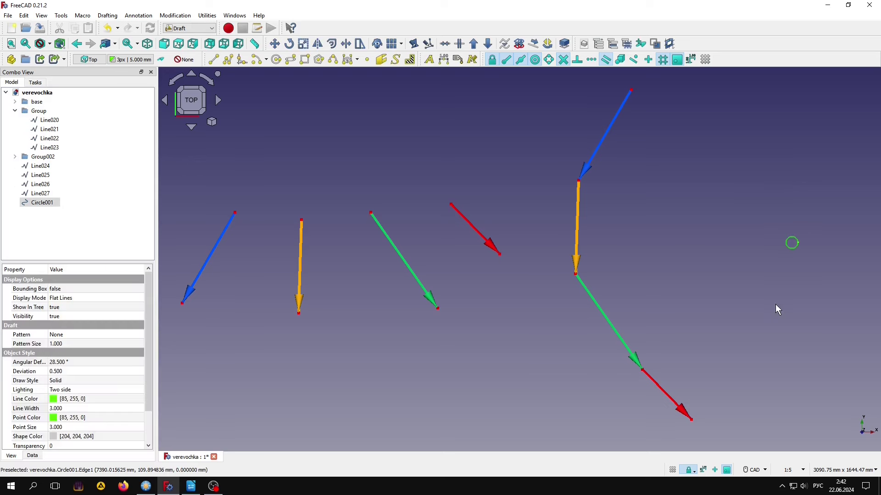
Draw rays joining the pole to the blue arrow's top end and the blue-orange junction.
click(214, 60)
click(781, 233)
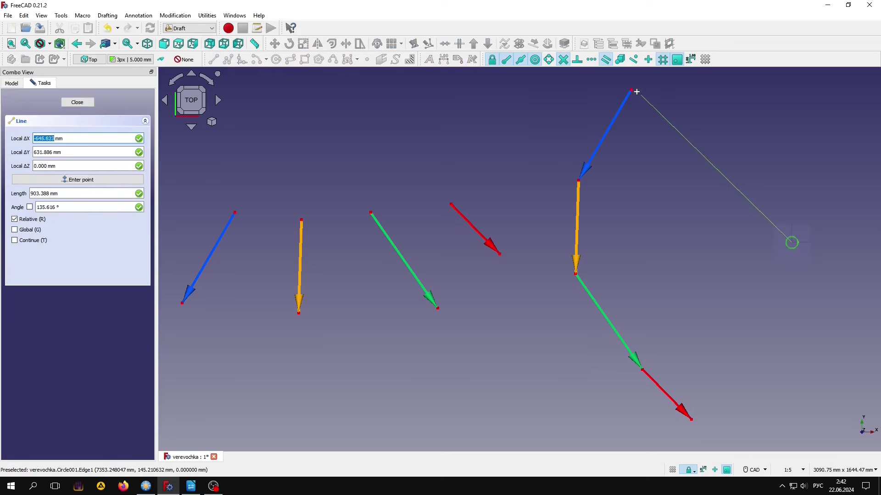
click(631, 90)
click(222, 60)
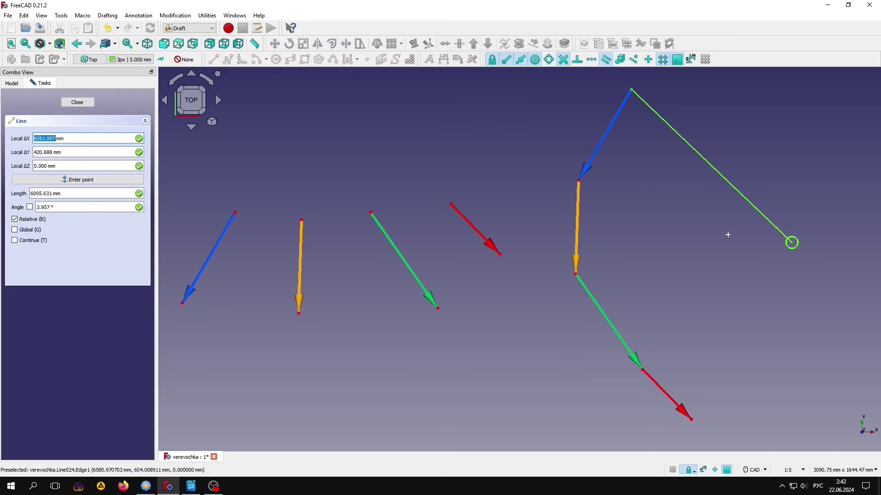
click(792, 243)
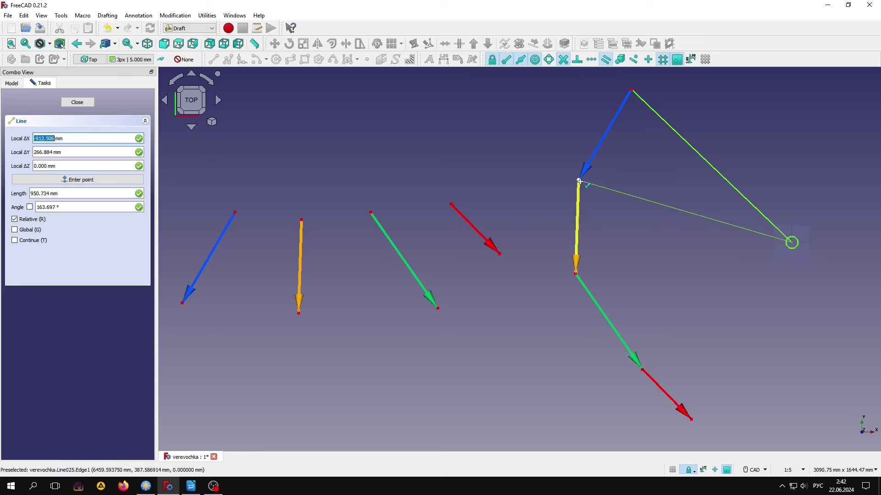
click(579, 182)
Draw rays from the pole to the yellow arrow's lower end, the green tip and the red tip.
click(222, 60)
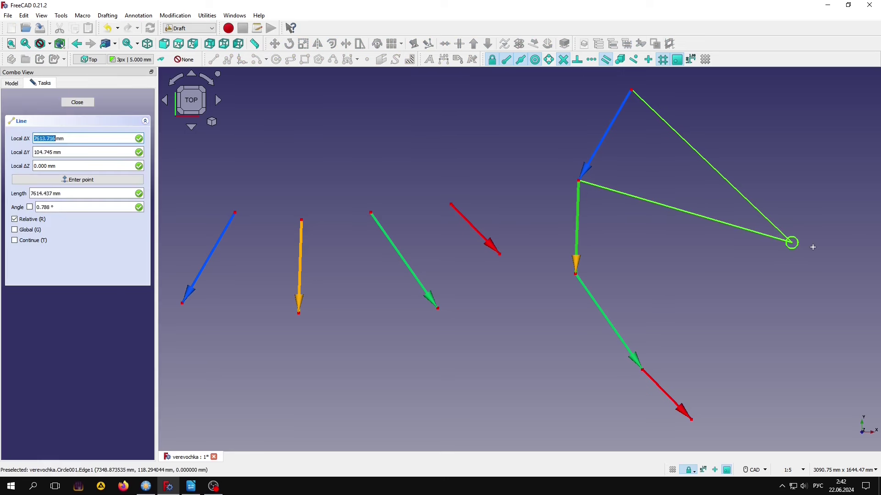
click(792, 243)
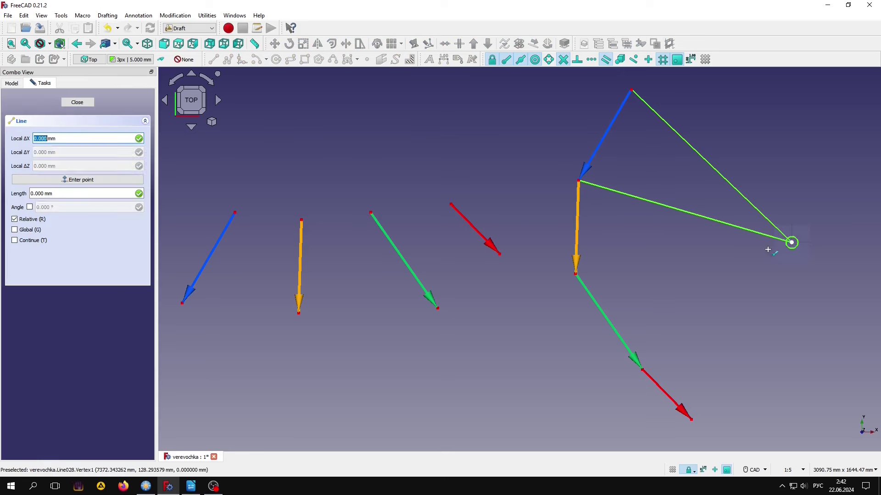
click(576, 274)
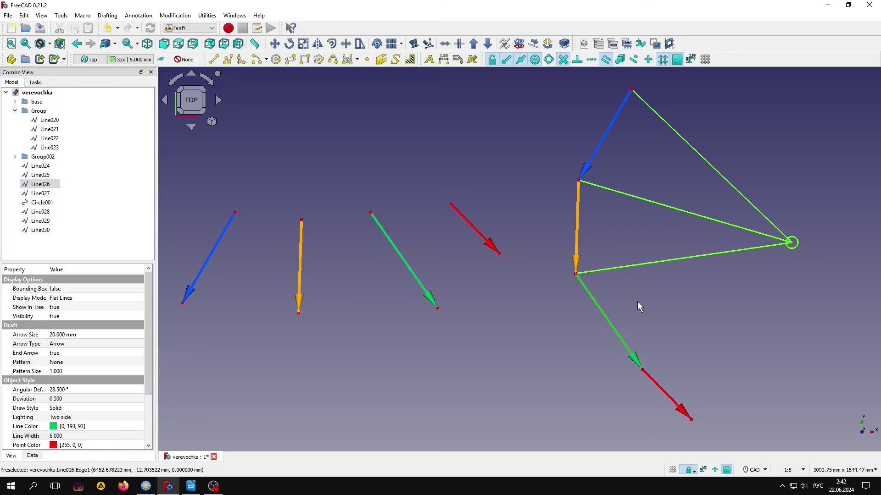
click(213, 59)
click(792, 243)
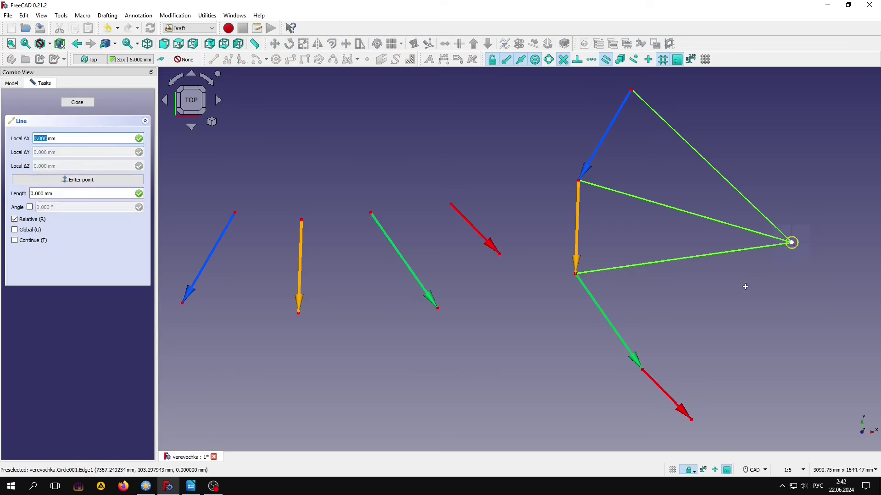
click(642, 369)
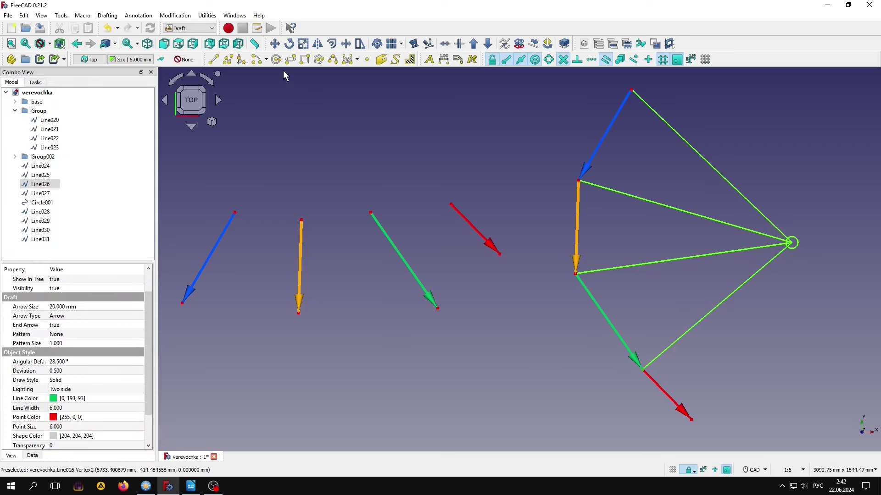
click(214, 60)
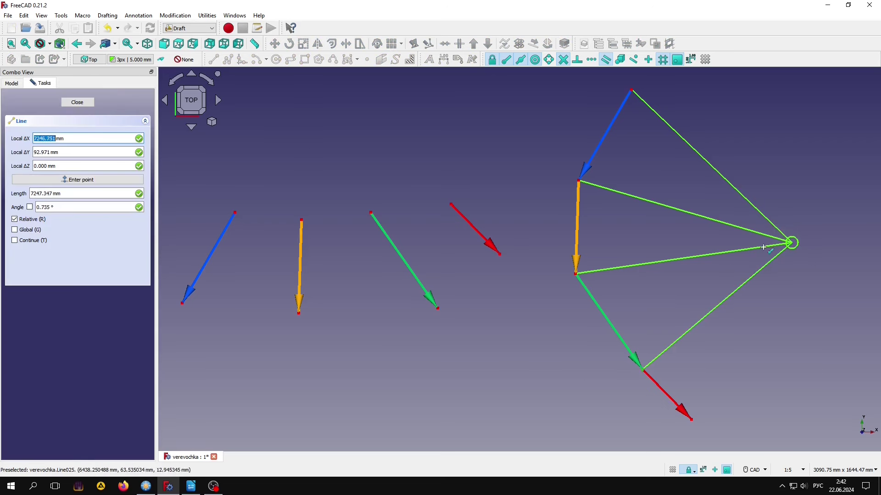
click(790, 243)
click(693, 418)
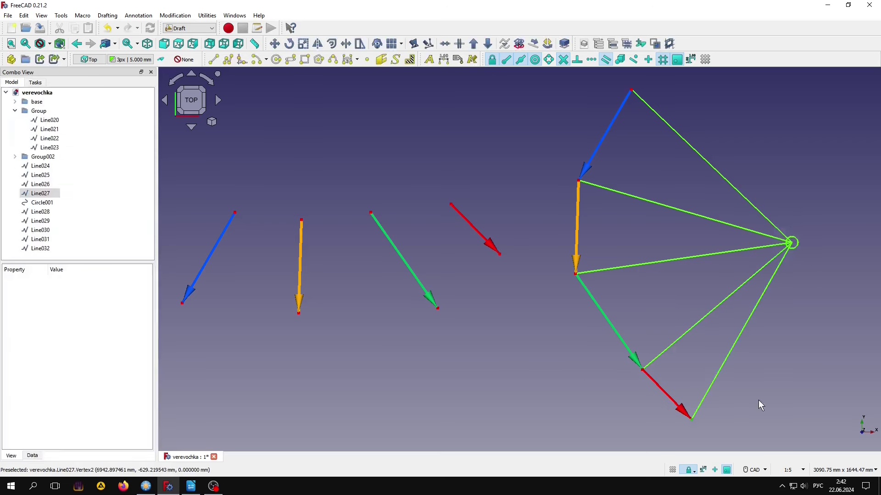
click(131, 60)
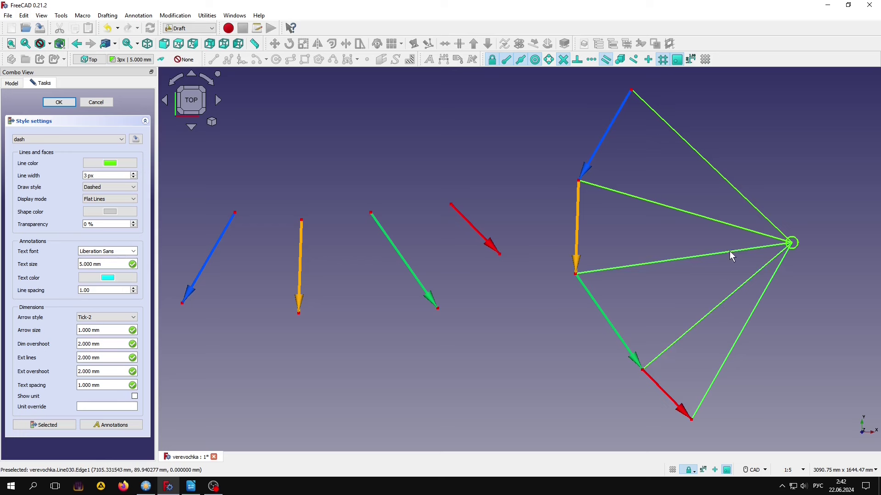
Apply the dotted orange 'dott' style preset to all the pole rays.
click(761, 215)
click(83, 139)
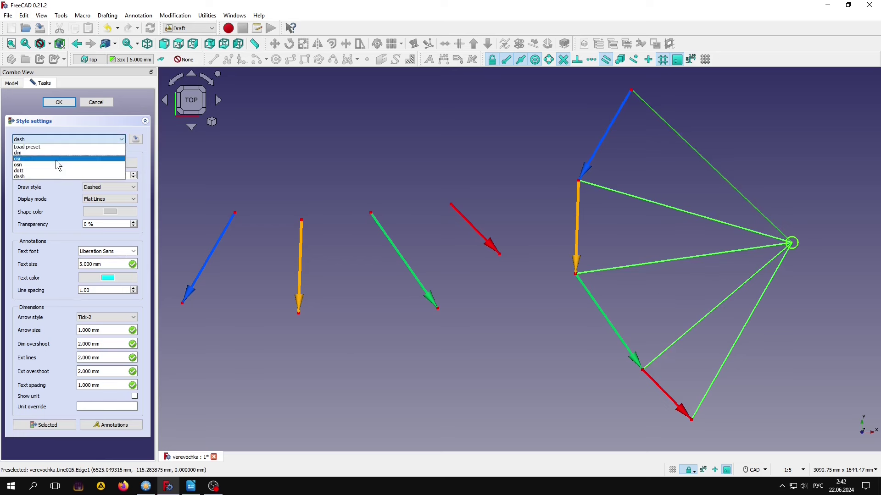
click(51, 170)
click(45, 425)
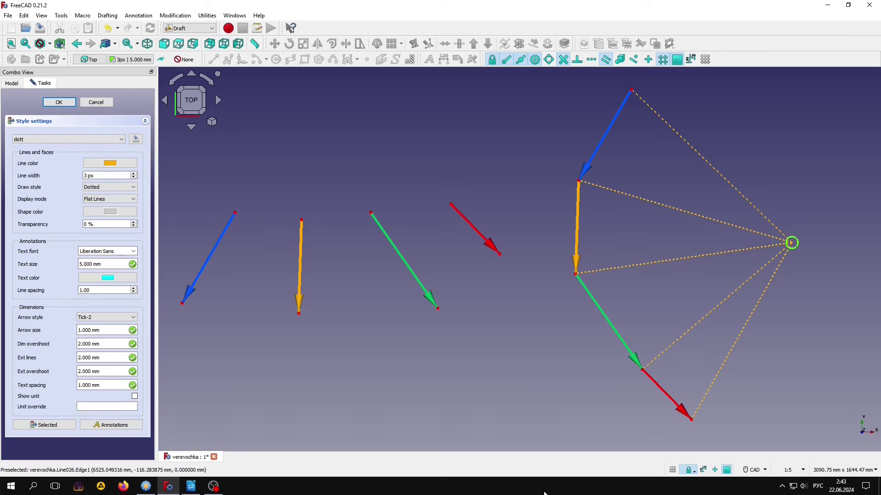
click(96, 102)
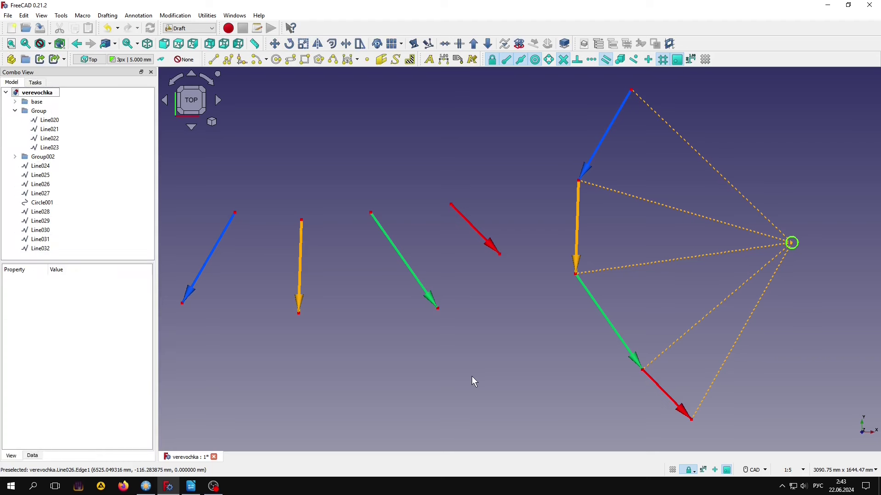
Draw Line033 from the blue arrow's top to the red tip and apply the dashed green 'dash' style.
click(212, 59)
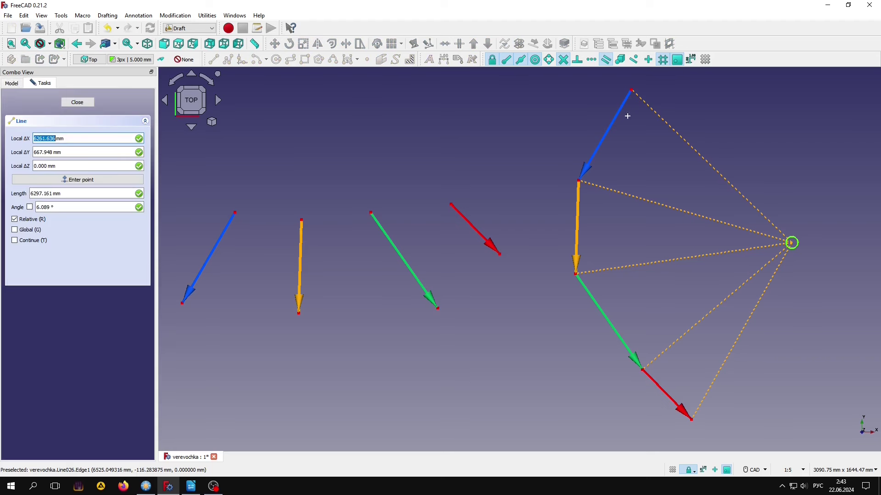
click(628, 93)
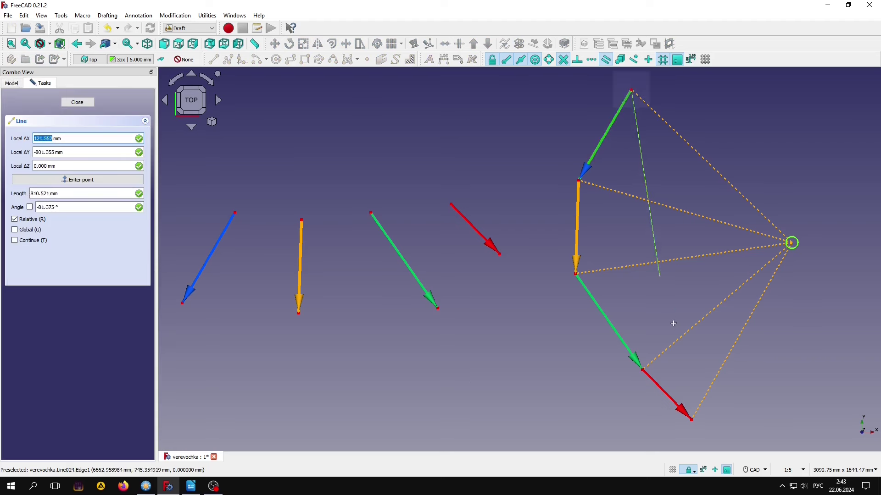
click(692, 417)
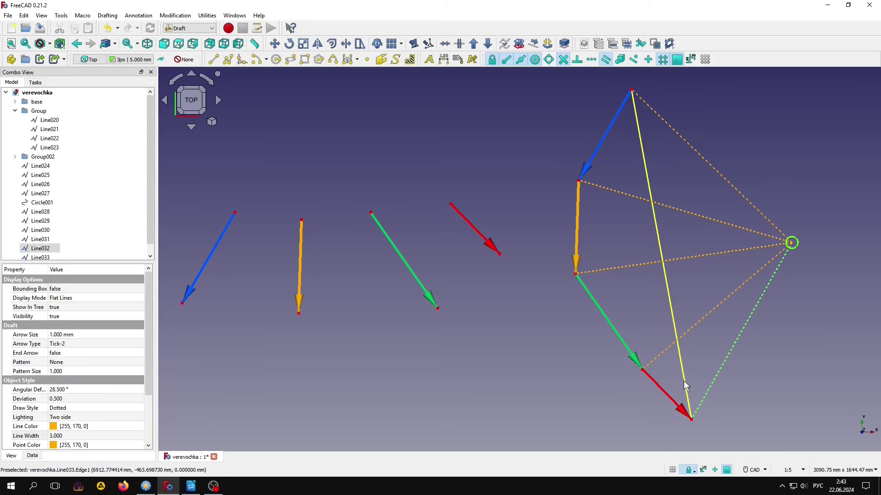
click(131, 59)
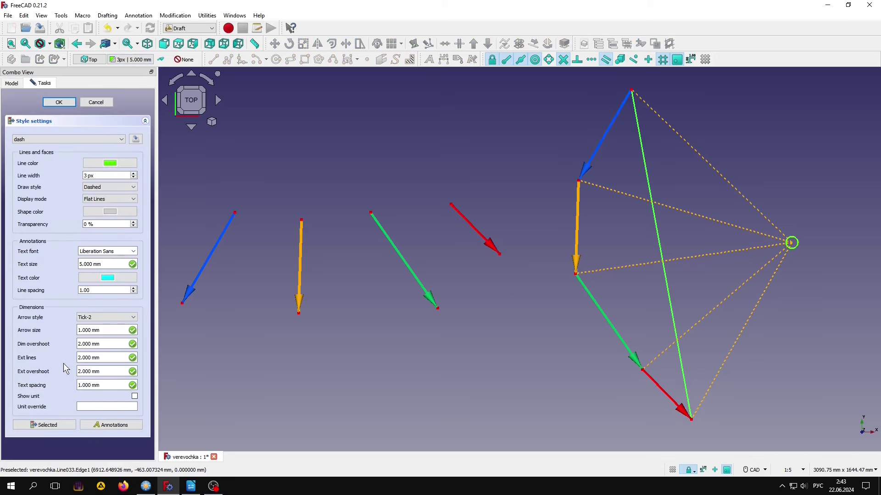
click(53, 423)
click(59, 102)
Give Line033 Arrow Type Arrow, End Arrow true, Arrow Size 24 mm and a wider Line Width.
click(93, 344)
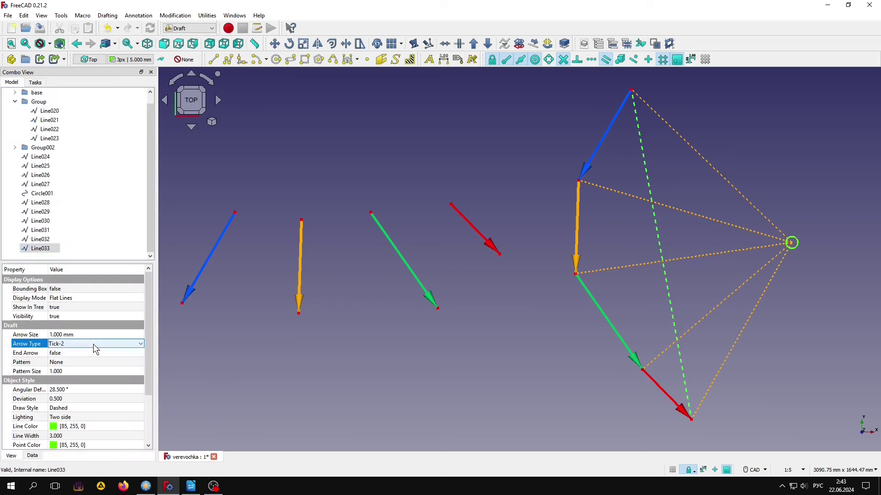
click(93, 344)
click(72, 361)
click(72, 353)
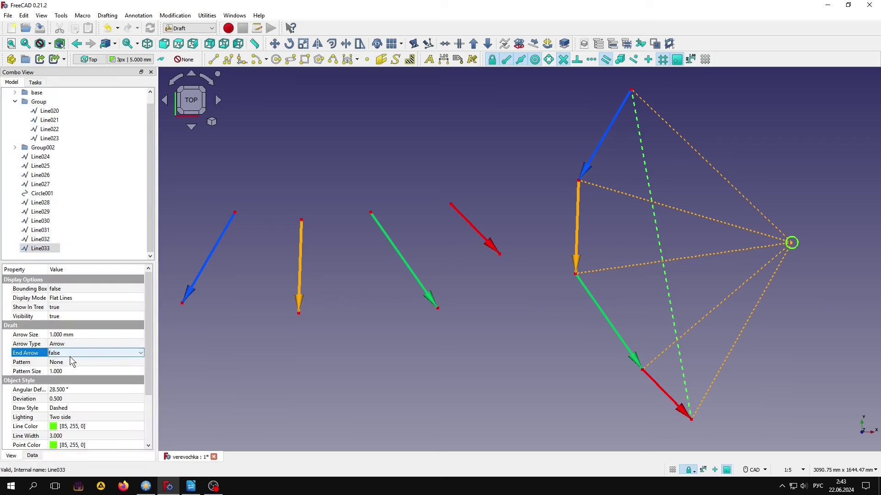
click(72, 353)
click(87, 362)
double_click(95, 335)
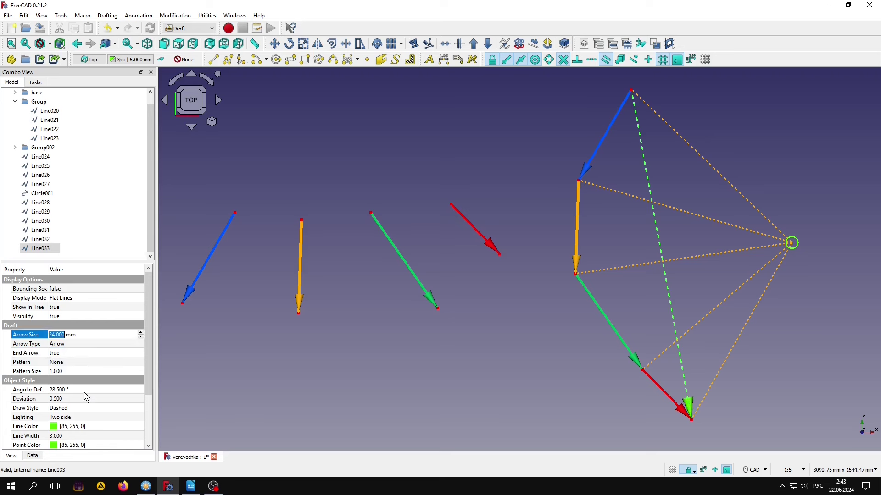
double_click(83, 435)
scroll(83, 435, up, 1)
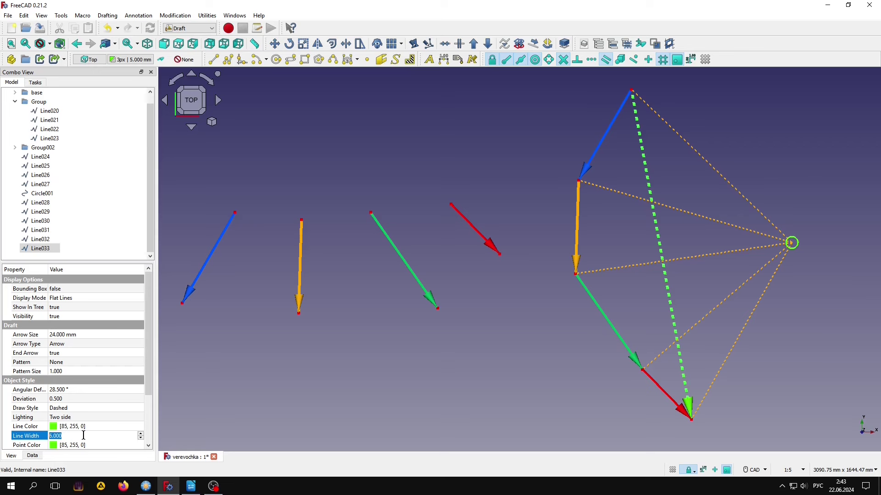
click(437, 385)
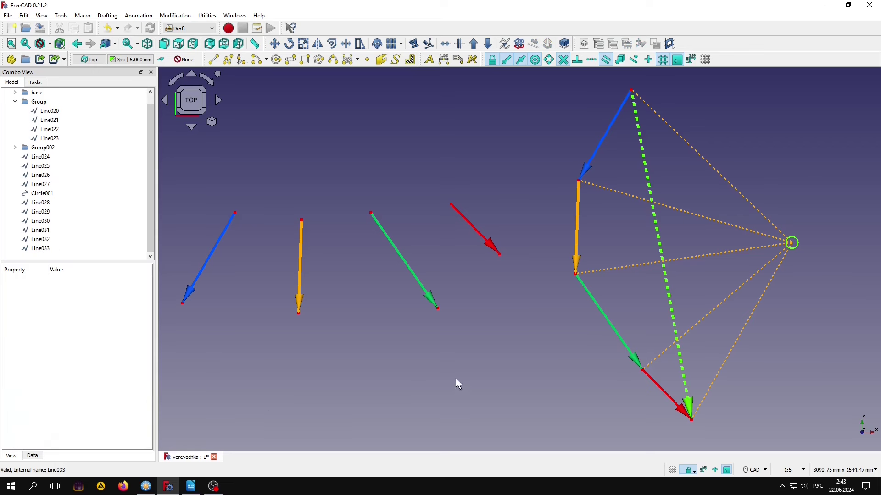
Copy the top two pole rays onto the blue force line, meeting at the same point.
click(710, 165)
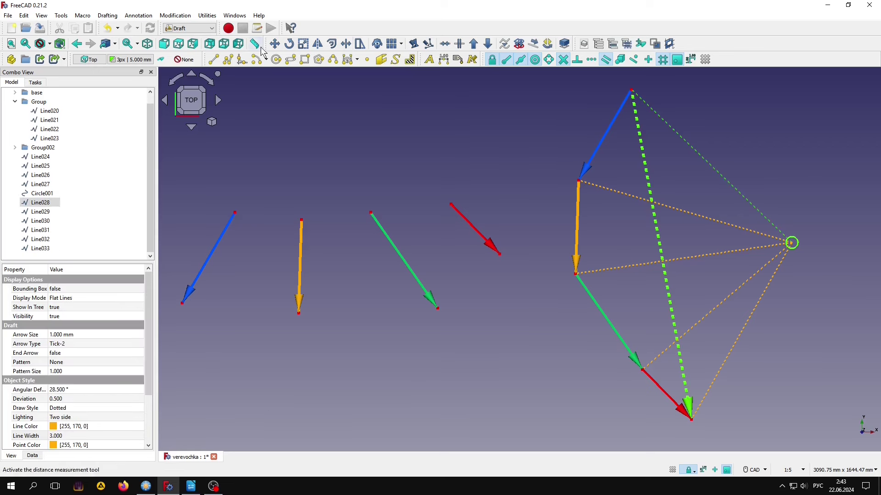
click(274, 43)
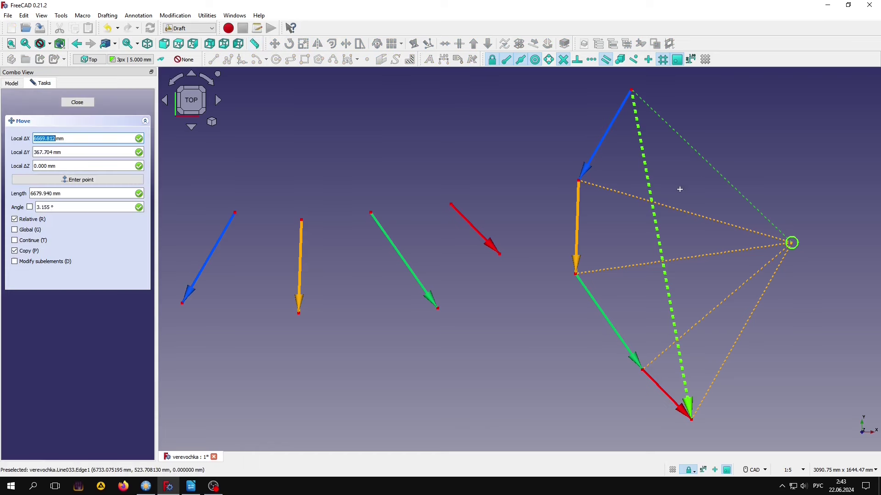
click(710, 165)
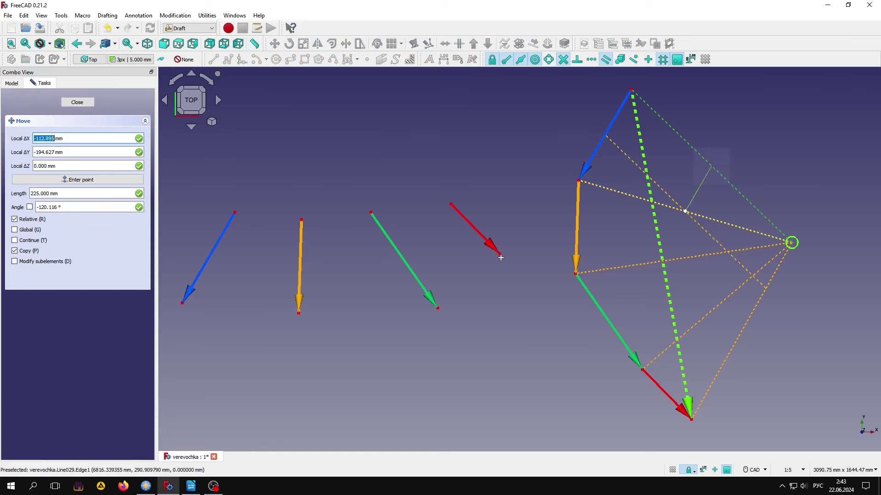
click(208, 257)
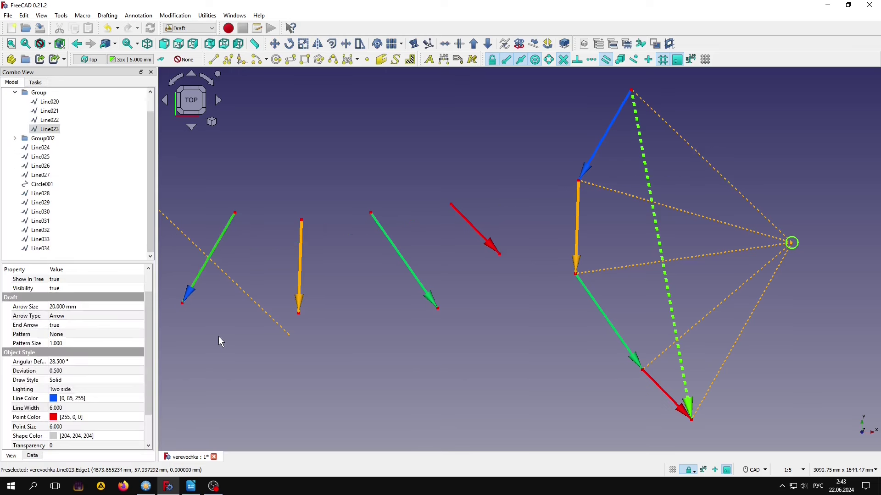
click(224, 357)
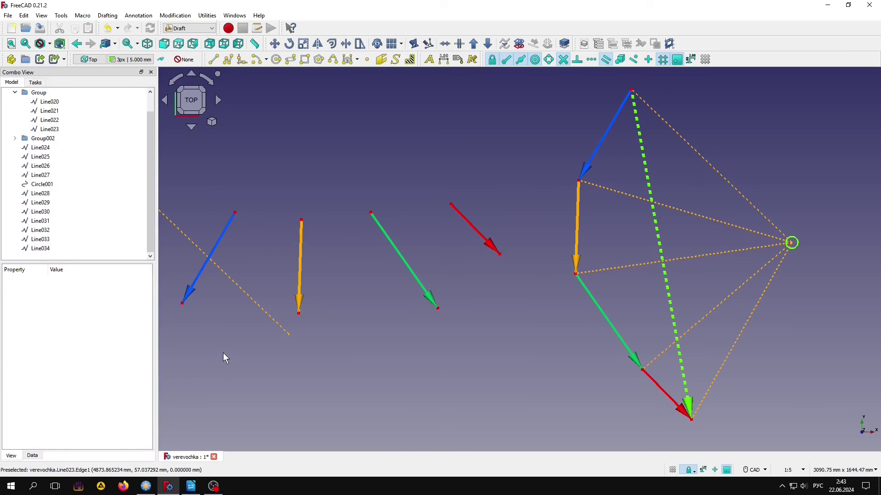
click(719, 225)
click(274, 44)
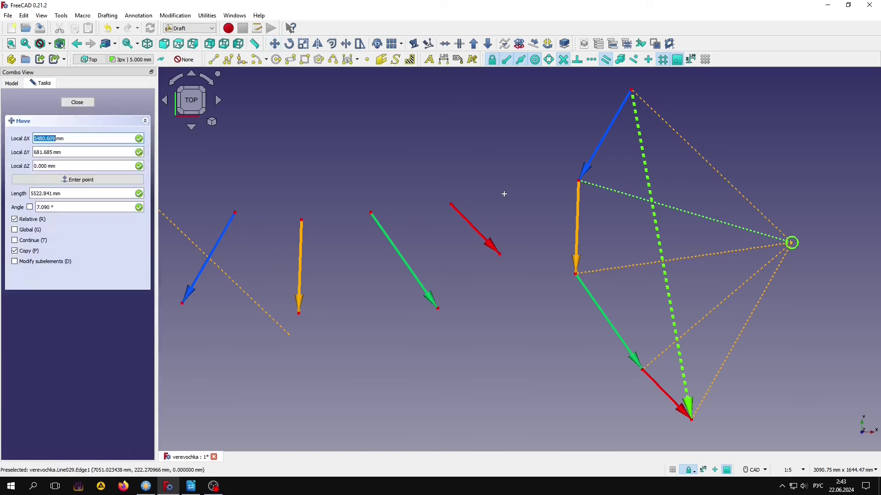
click(579, 183)
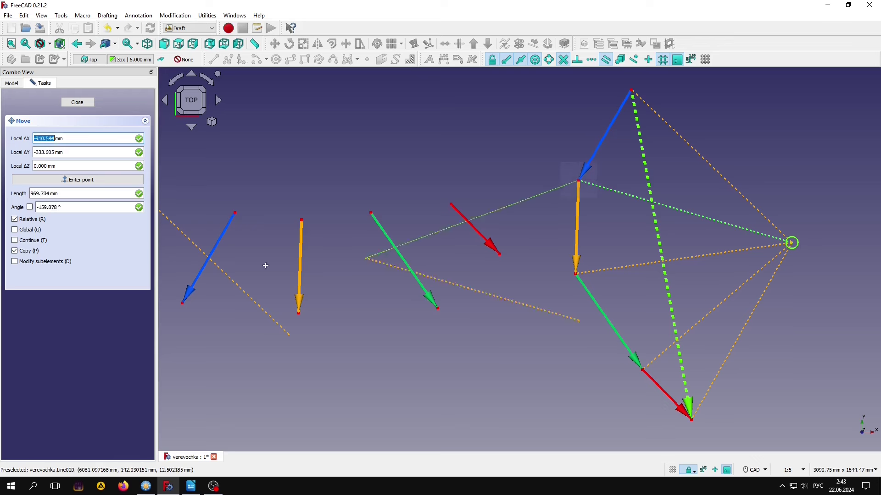
click(210, 257)
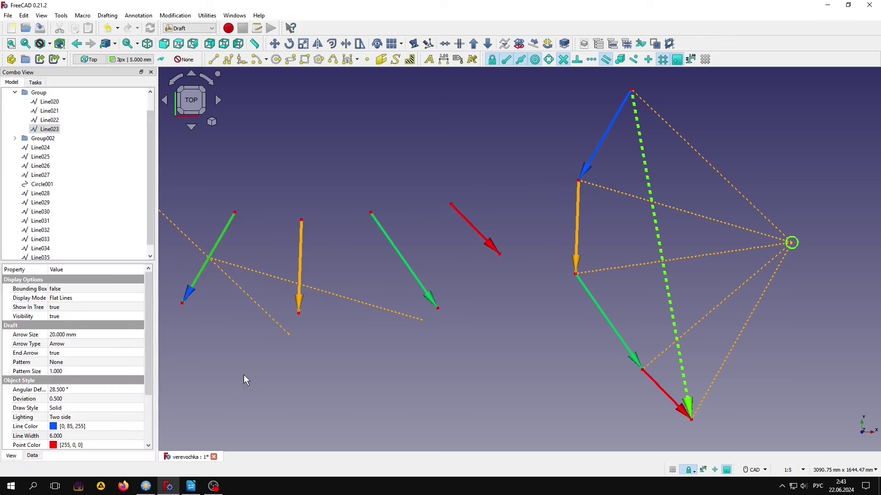
click(251, 390)
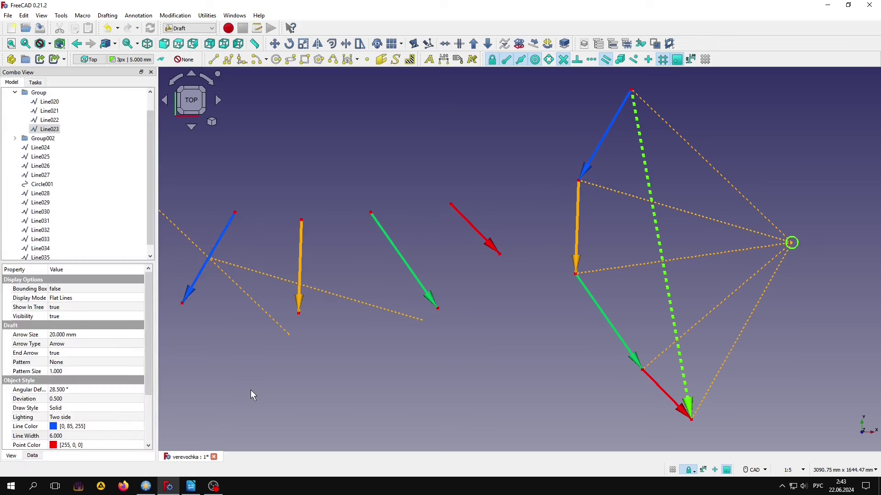
Copy the pole ray to the orange arrow onto the orange force line.
click(636, 271)
click(274, 44)
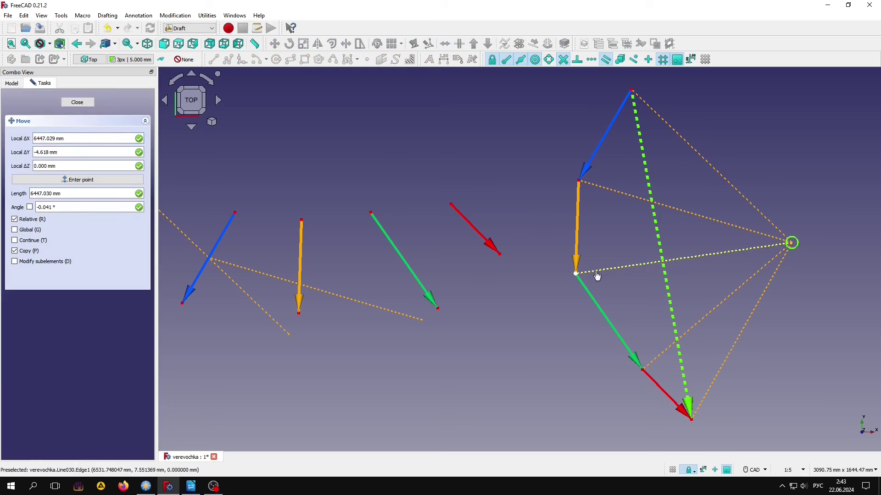
click(596, 275)
click(301, 287)
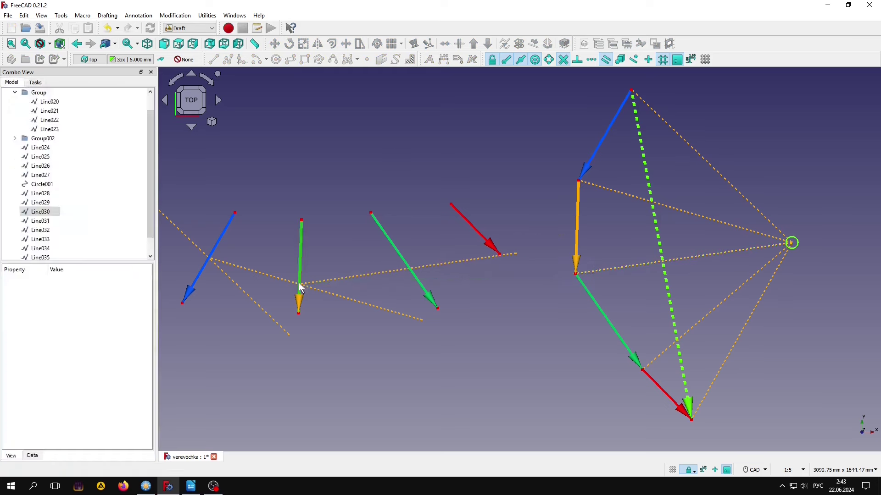
click(573, 382)
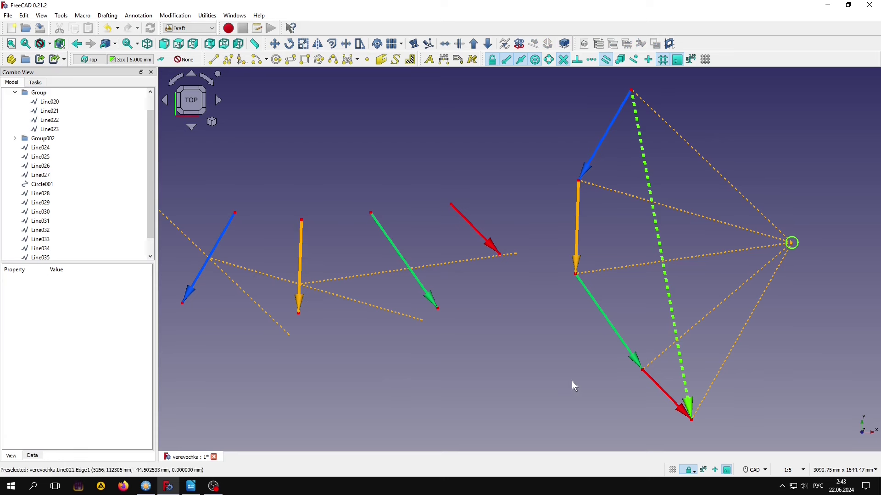
Copy the pole ray to the green arrow tip onto the green force line.
click(710, 319)
click(274, 43)
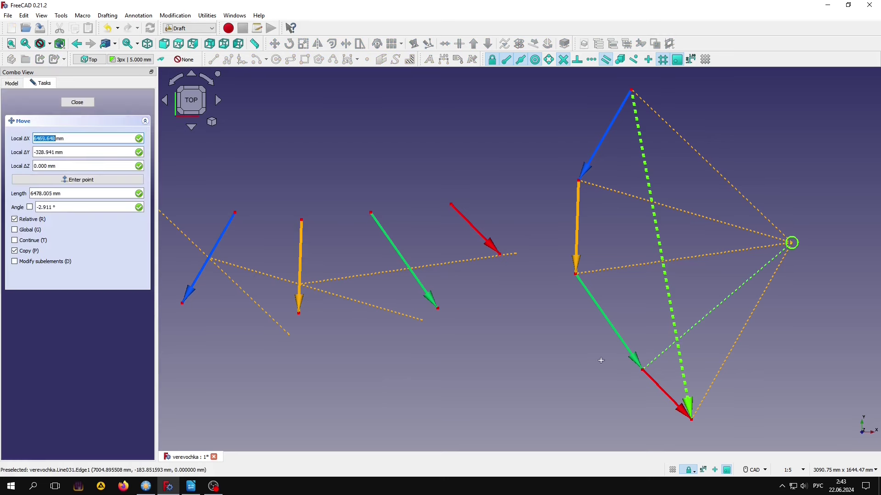
click(652, 363)
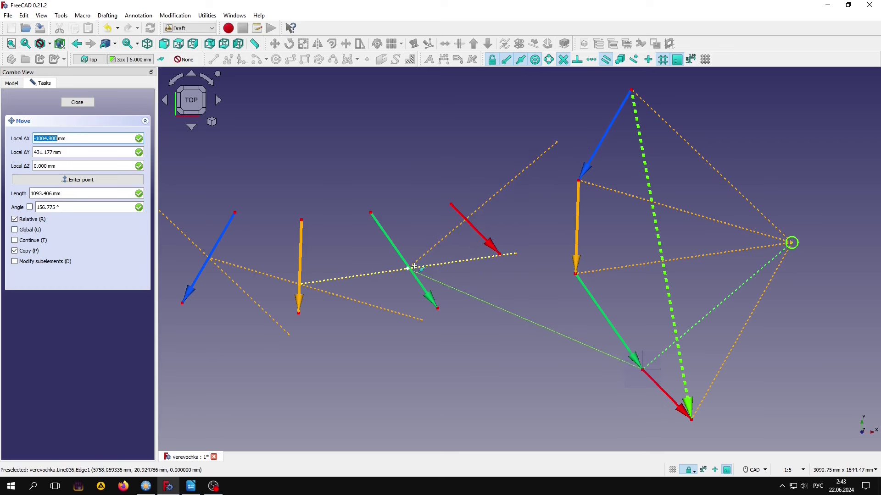
click(415, 267)
click(510, 382)
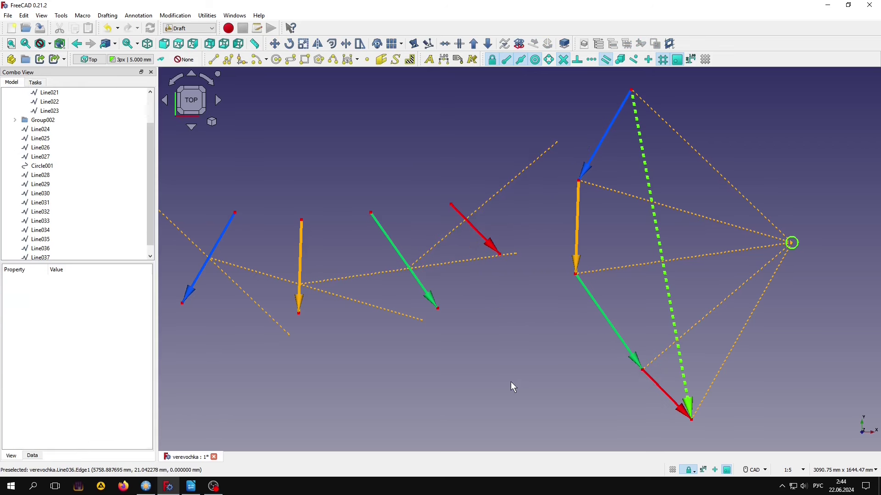
Copy the pole ray to the red arrow tip onto the red force line.
click(730, 362)
click(274, 44)
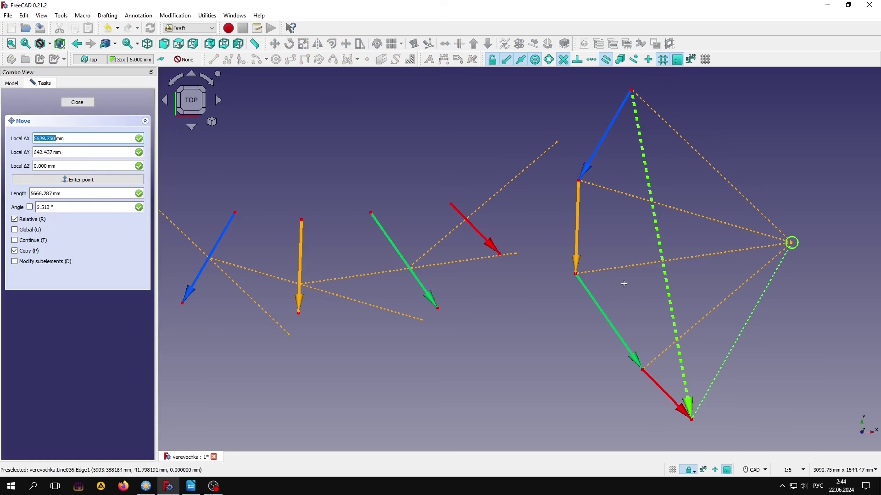
click(700, 402)
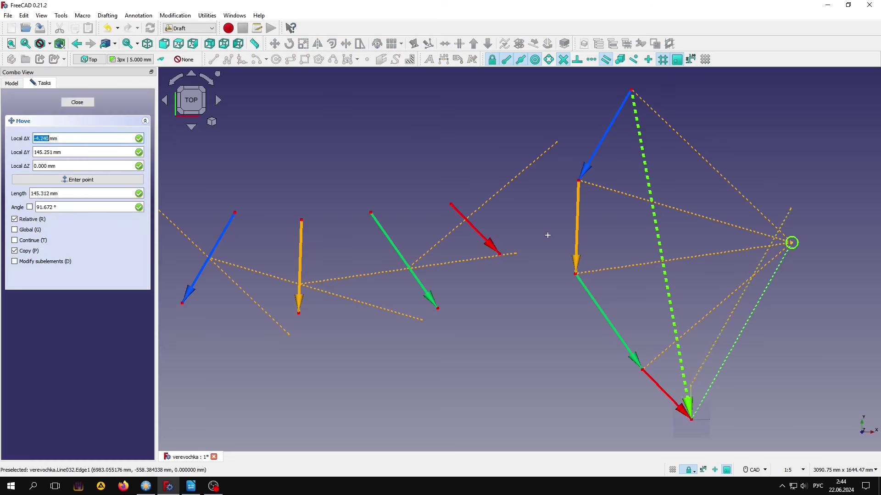
click(466, 219)
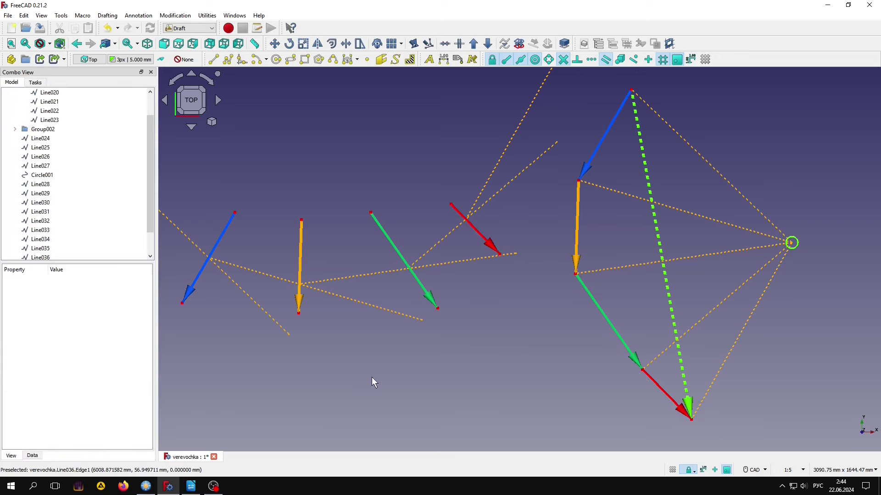
Trim the ray copies with Trimex so they end at the orange, green and red force lines.
middle_drag(371, 379, 443, 382)
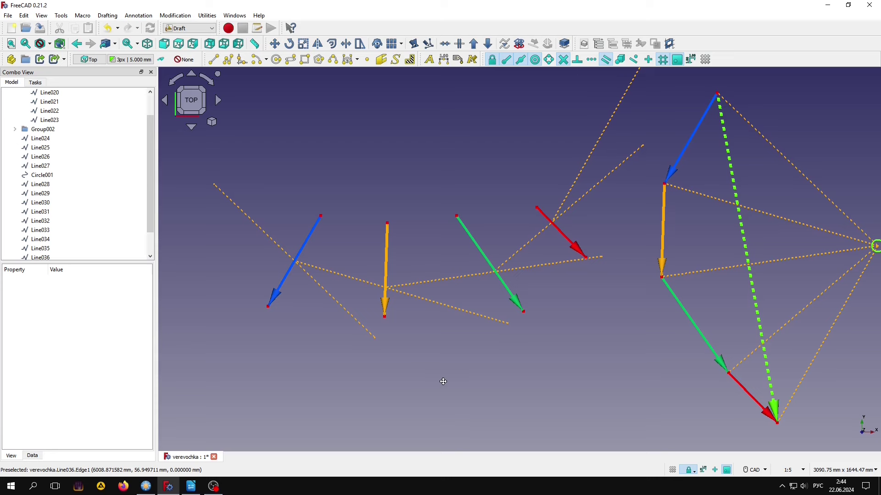
click(497, 325)
click(347, 44)
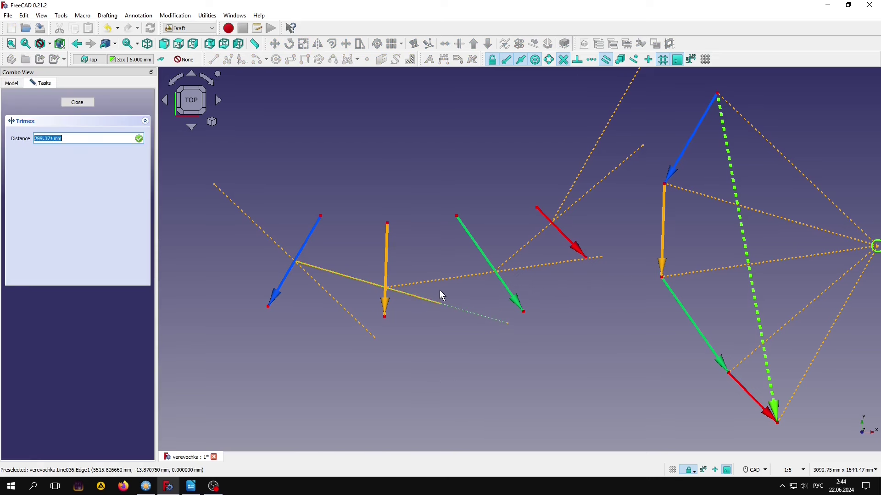
click(386, 270)
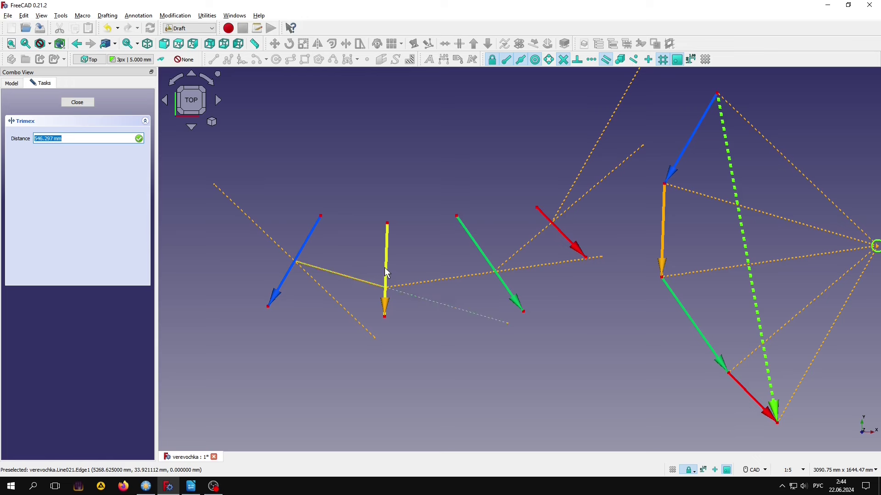
click(563, 261)
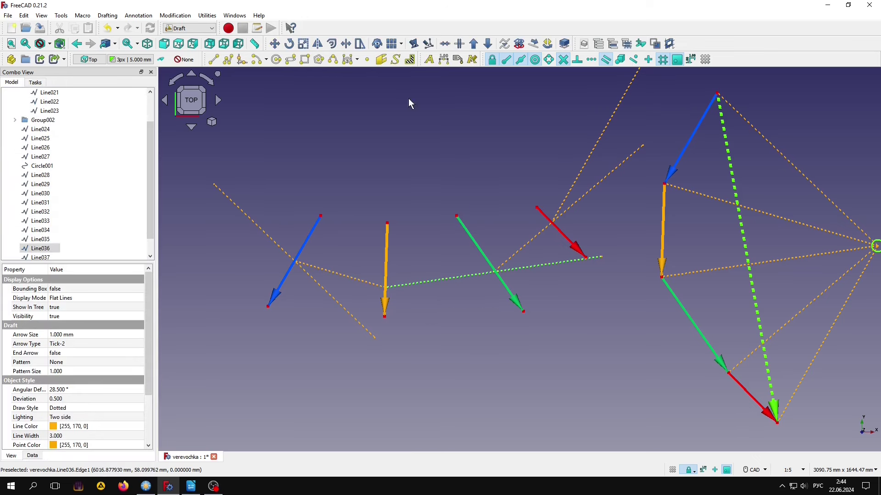
click(484, 255)
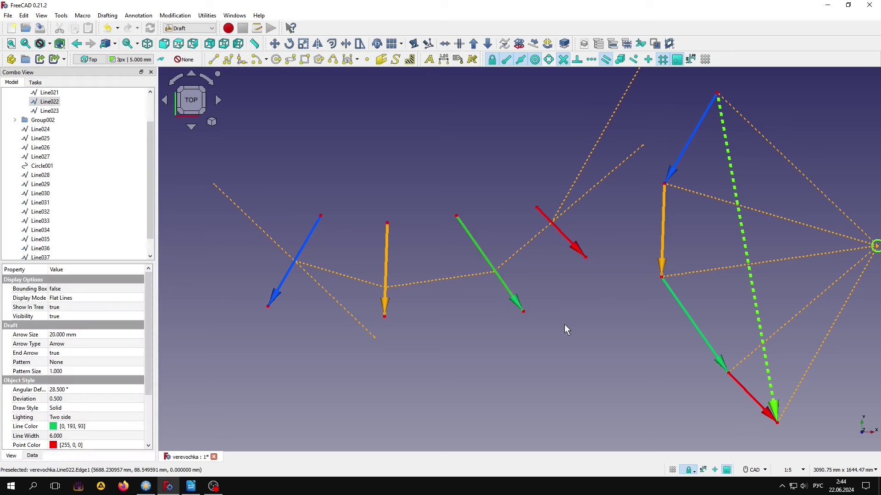
click(626, 176)
click(347, 43)
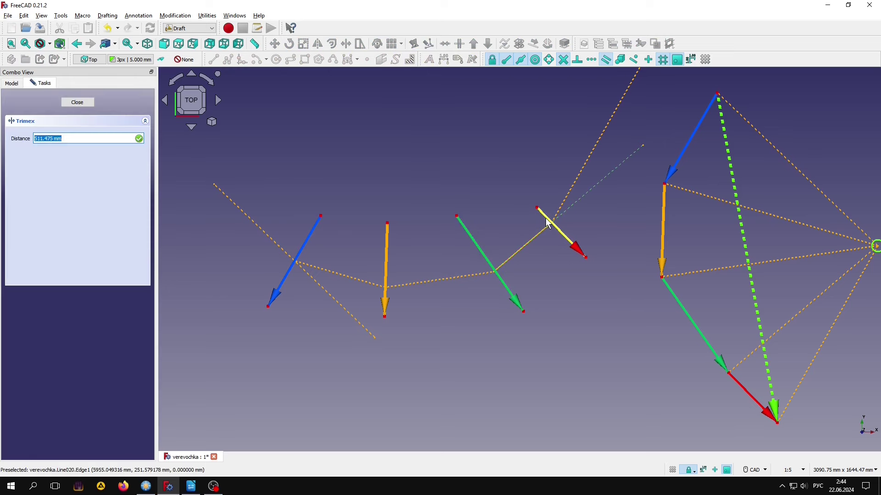
click(550, 222)
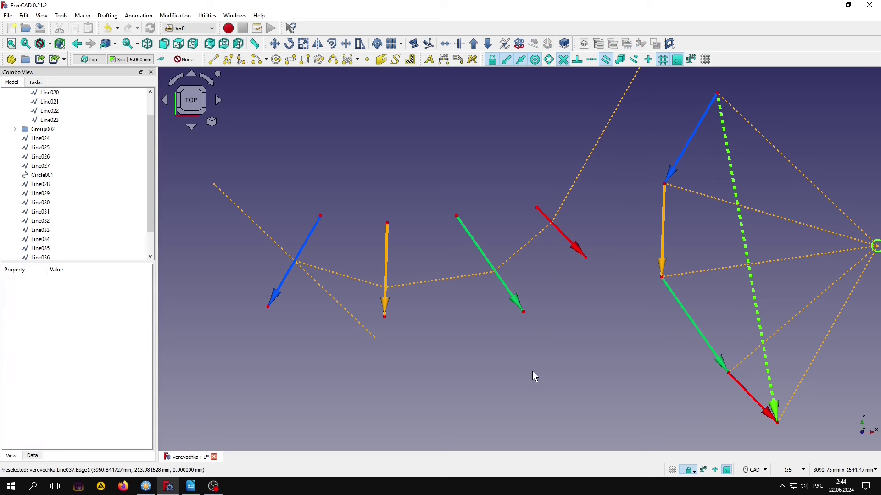
Extend the right and left outer rays downward until they intersect below the drawing.
click(268, 236)
click(584, 185)
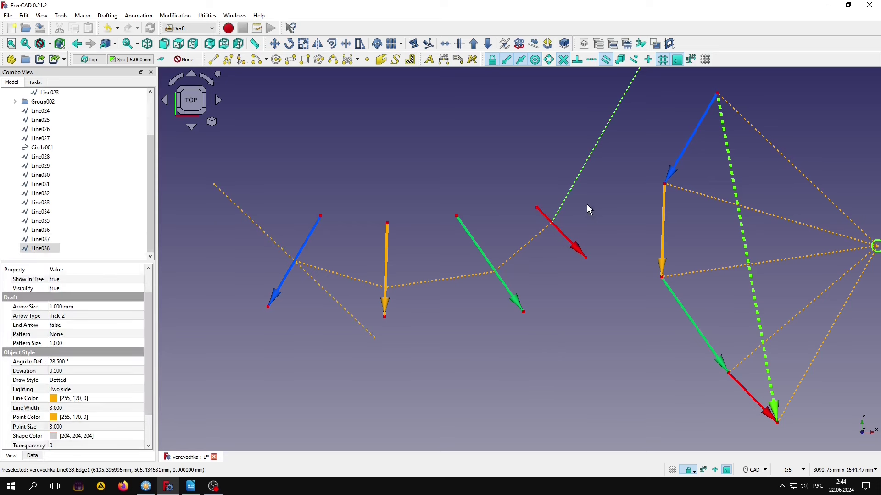
click(623, 378)
click(346, 43)
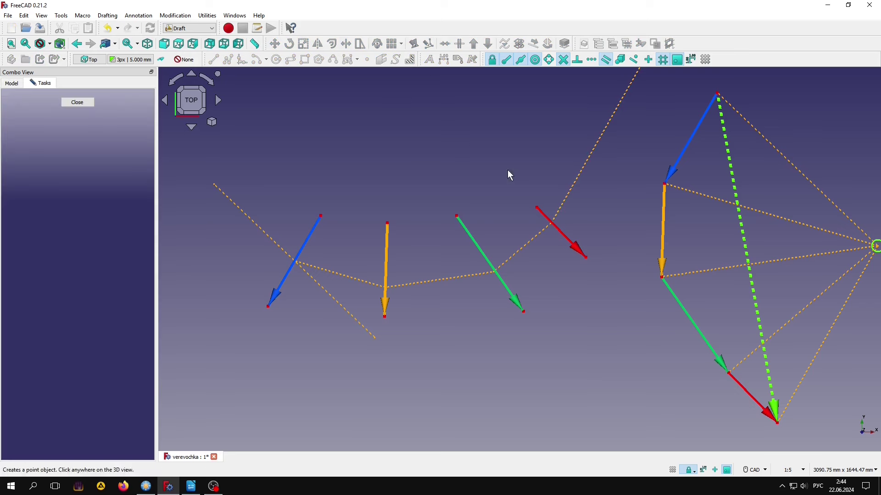
click(570, 188)
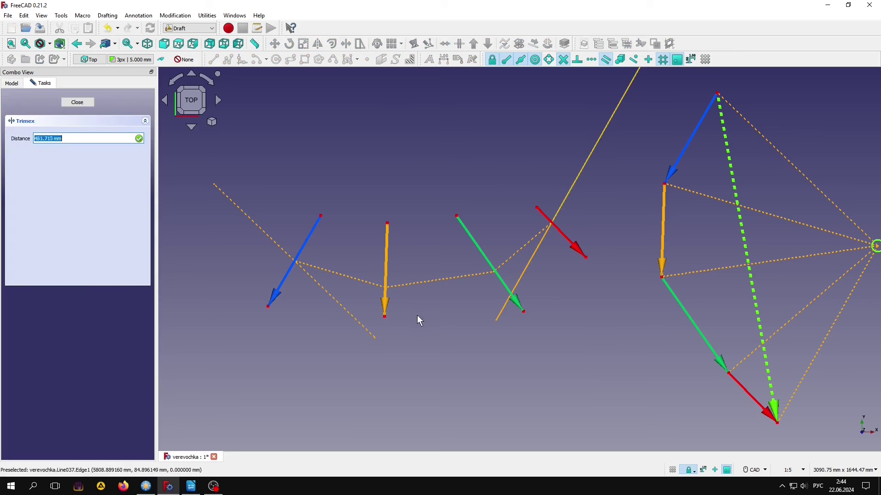
click(352, 316)
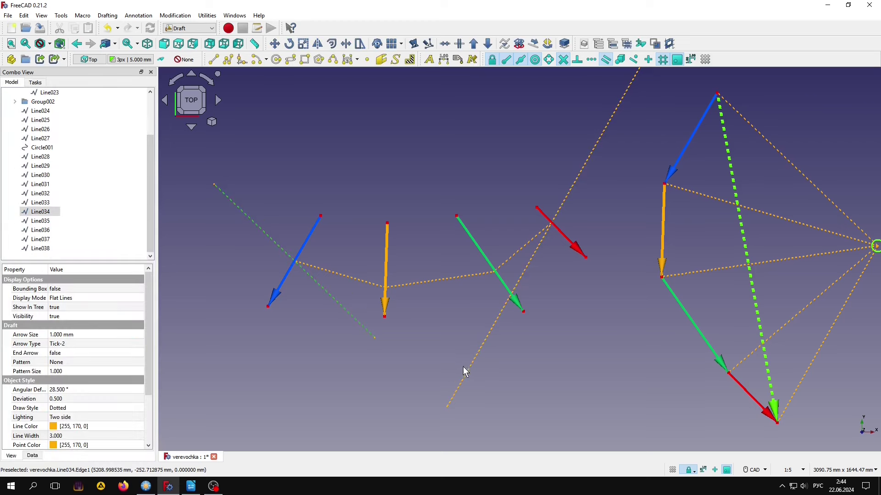
click(346, 43)
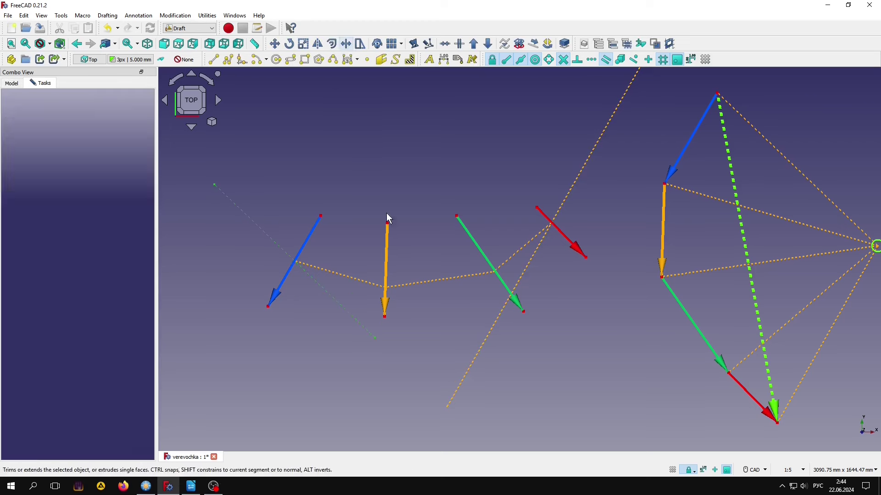
click(462, 380)
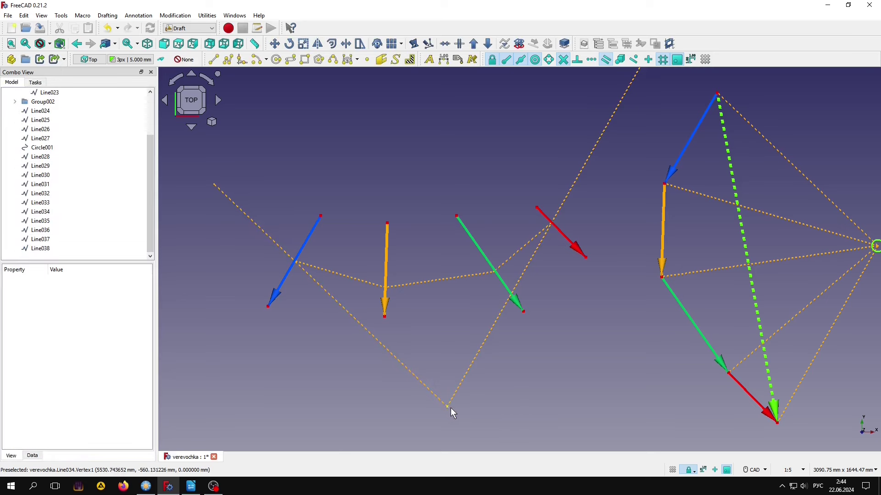
click(771, 385)
Copy the green dashed resultant so its arrow tip lands on the outer rays' intersection.
key(m)
key(v)
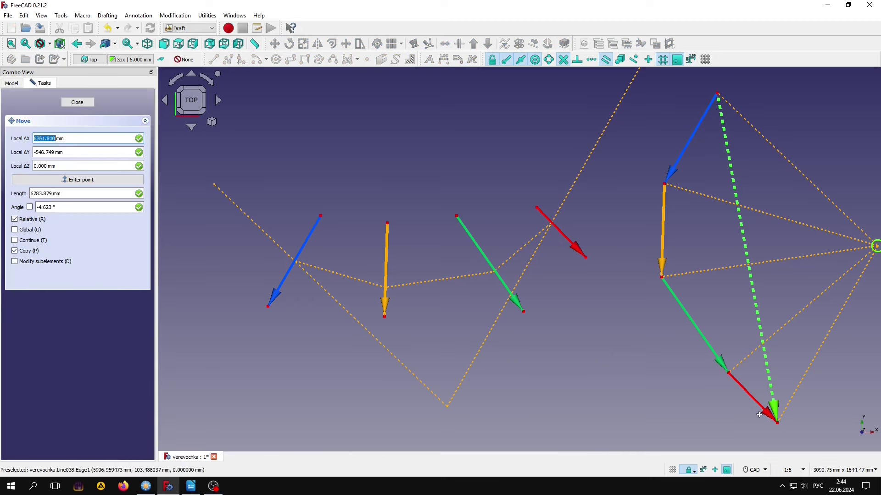
click(778, 419)
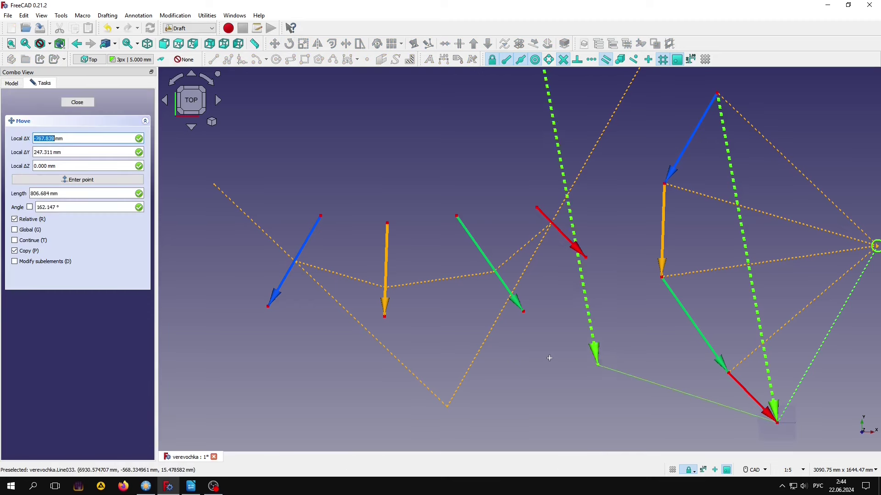
click(448, 406)
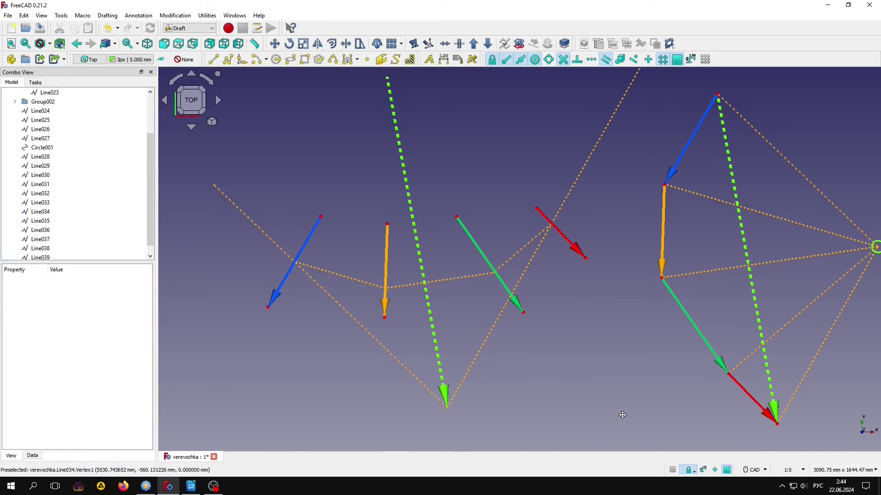
middle_drag(621, 413, 576, 428)
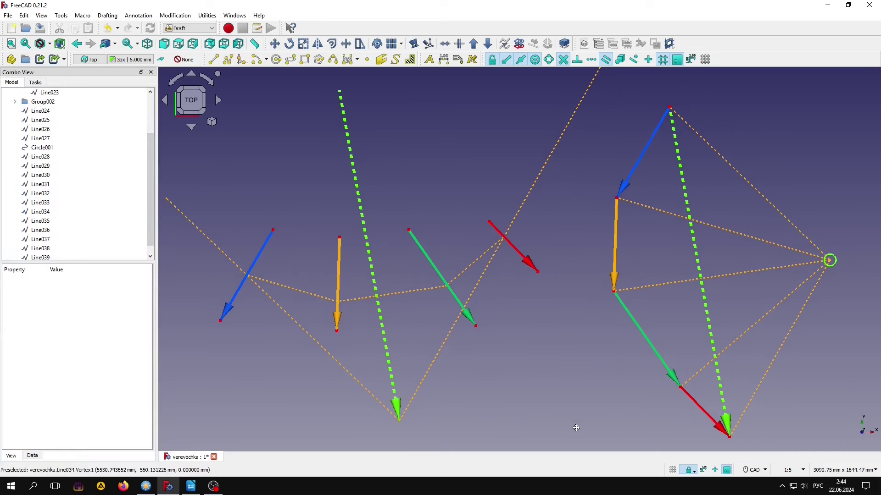